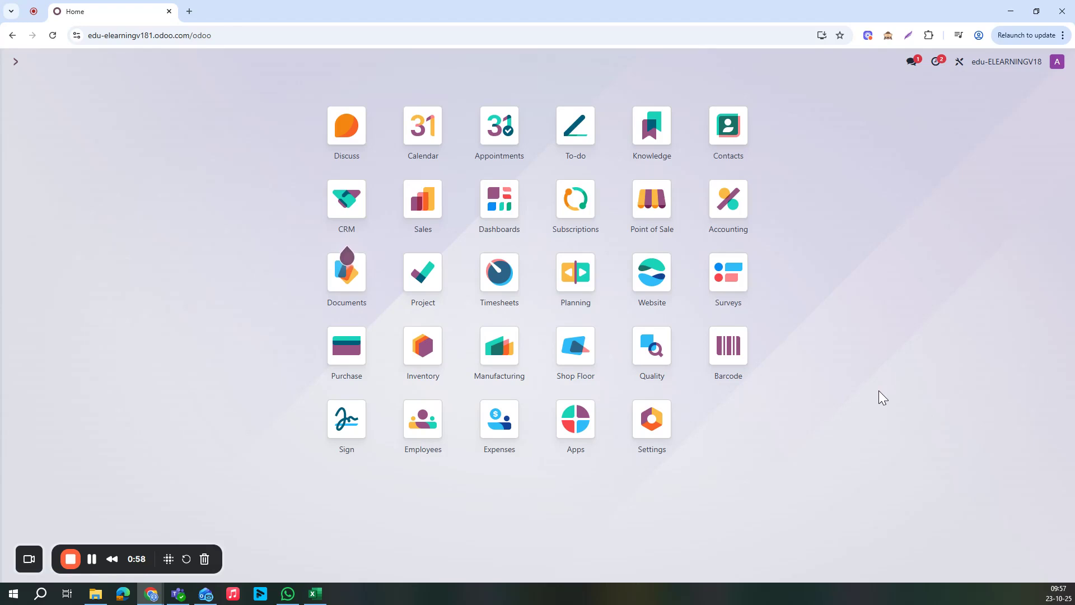
In the Employees app, create and save a new employee named 'test 2'
left_click(444, 416)
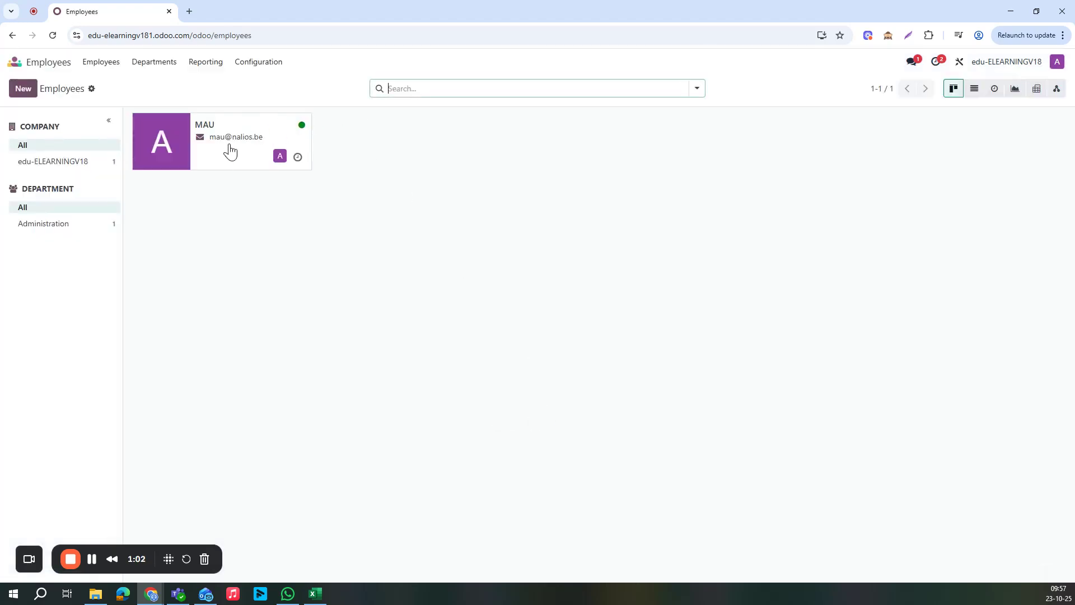
left_click(21, 89)
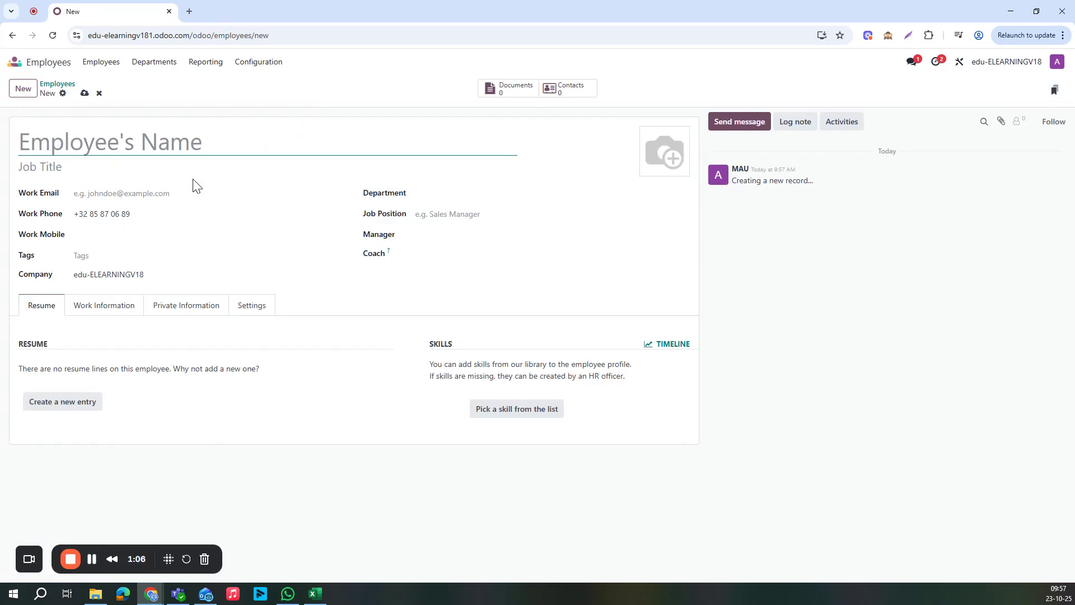
type("test 2")
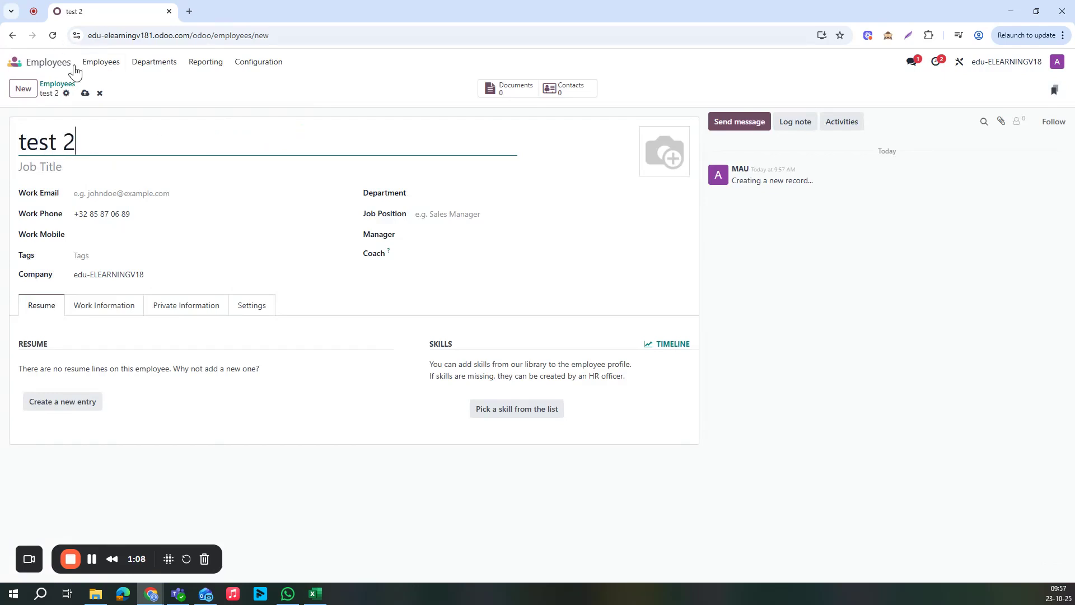
left_click(84, 93)
left_click(58, 86)
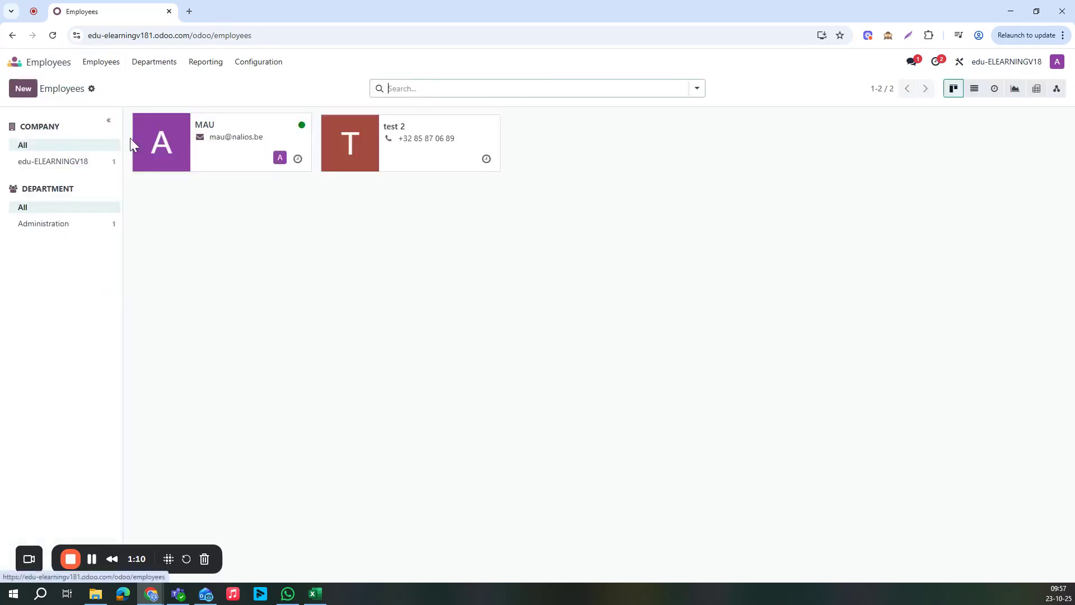
Create and save employee 'test 3', then open the test 2 card
left_click(33, 90)
type("ytest")
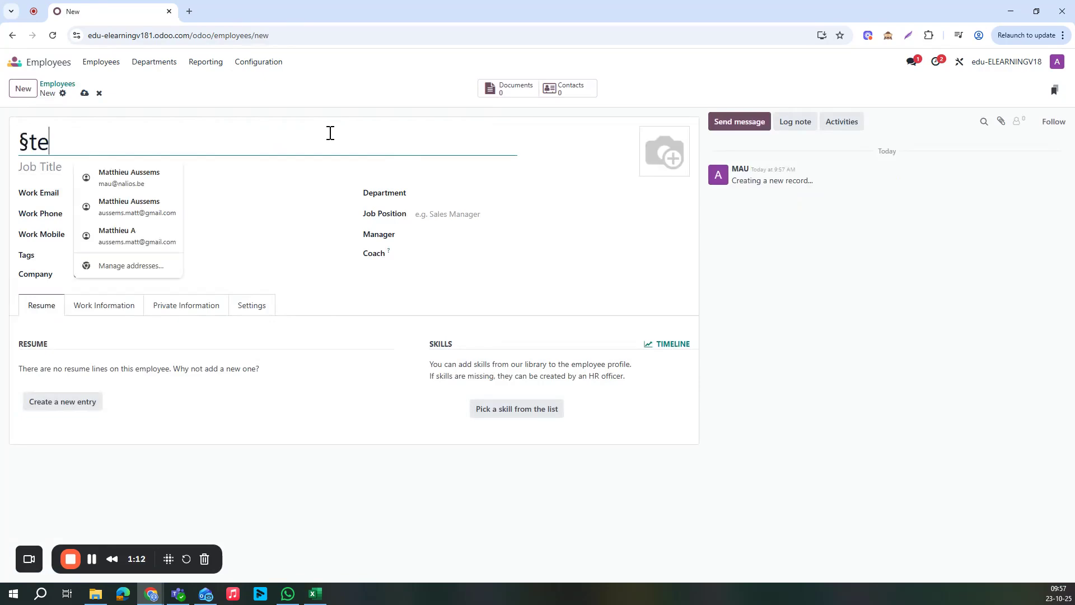
key("BackSpace")
key("BackSpace")
key("BackSpace")
key("BackSpace")
key("BackSpace")
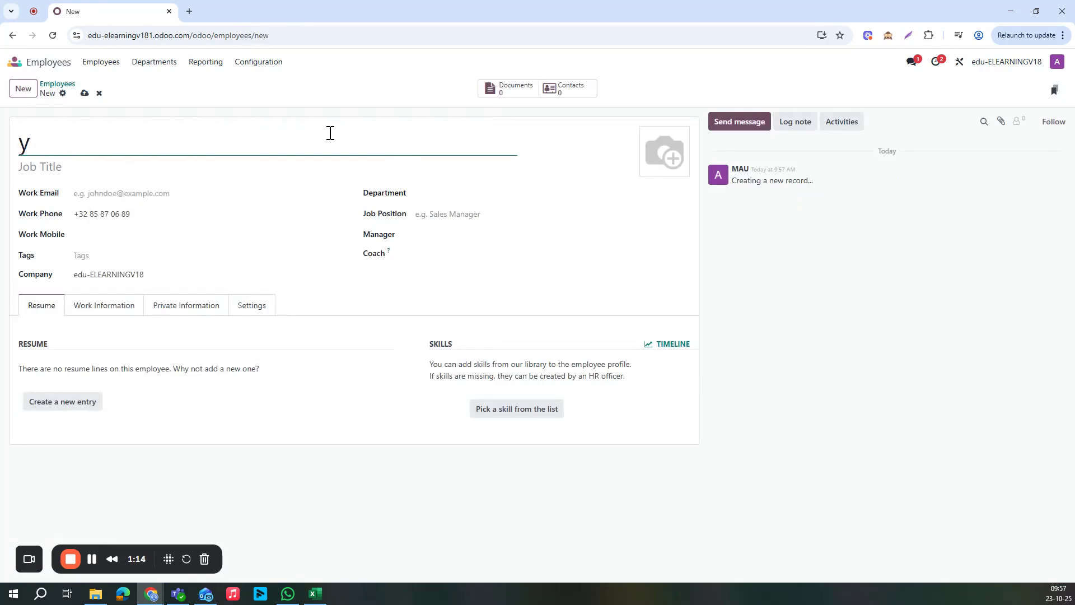
type("test 3")
left_click(85, 93)
left_click(59, 84)
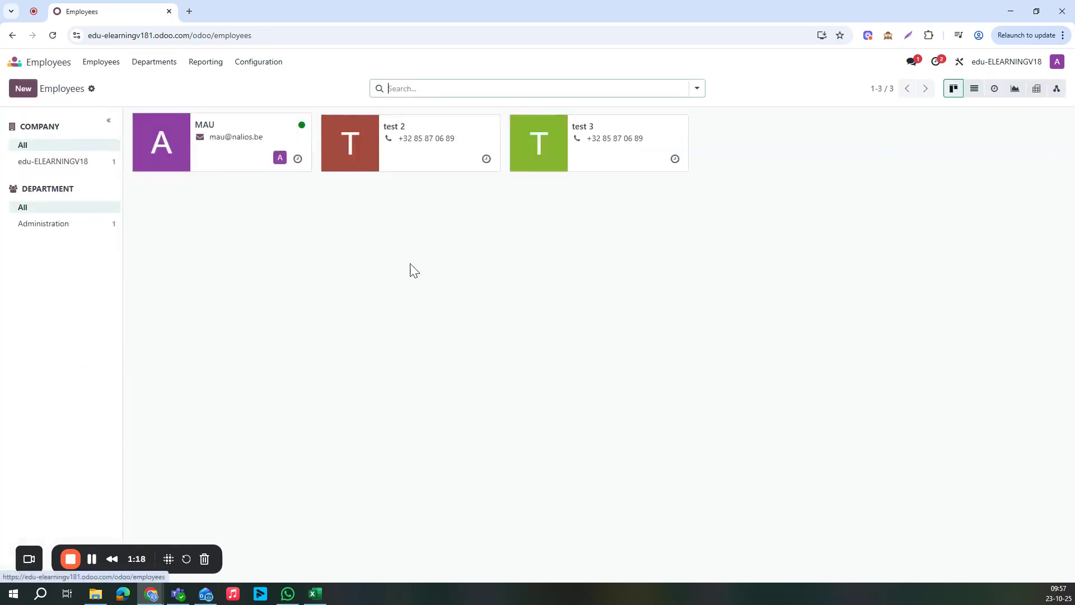
left_click(441, 168)
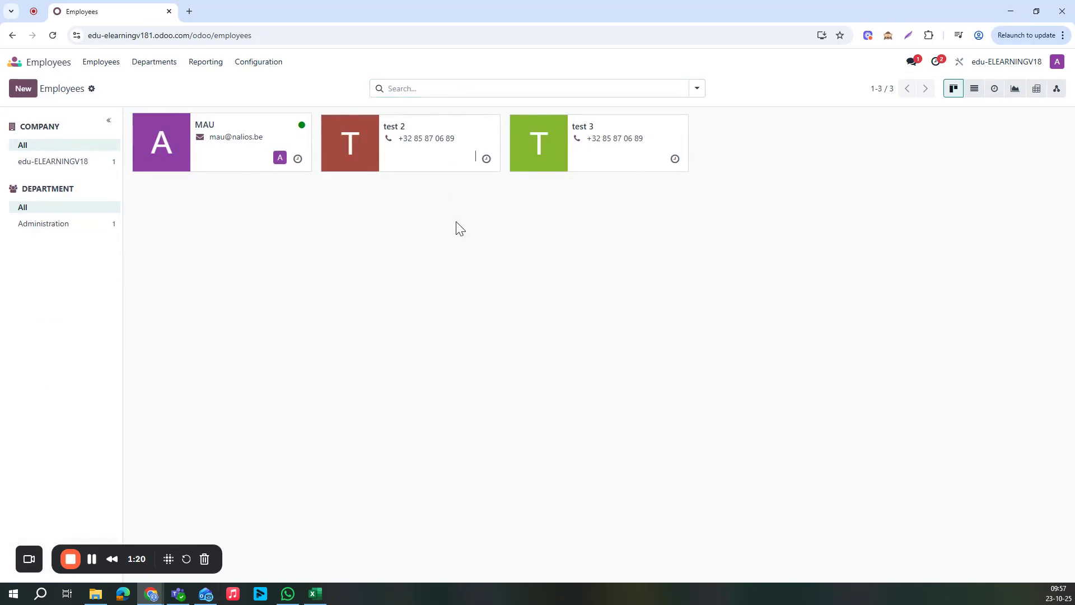
Enter a PIN code for test 2 in the attendance and badge settings
left_click(250, 330)
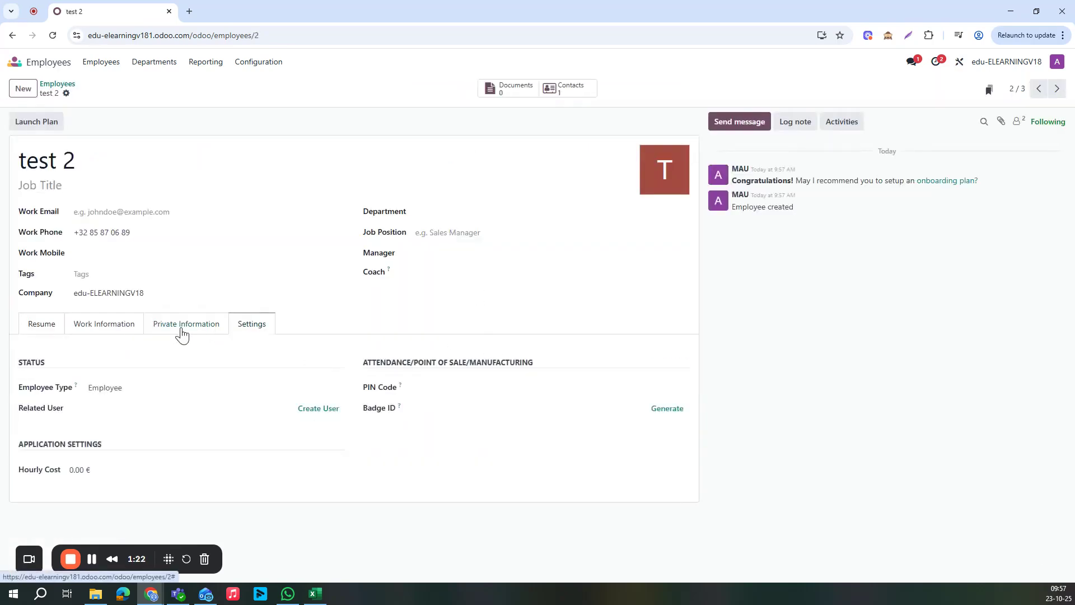
left_click(188, 331)
left_click(253, 331)
left_click(447, 388)
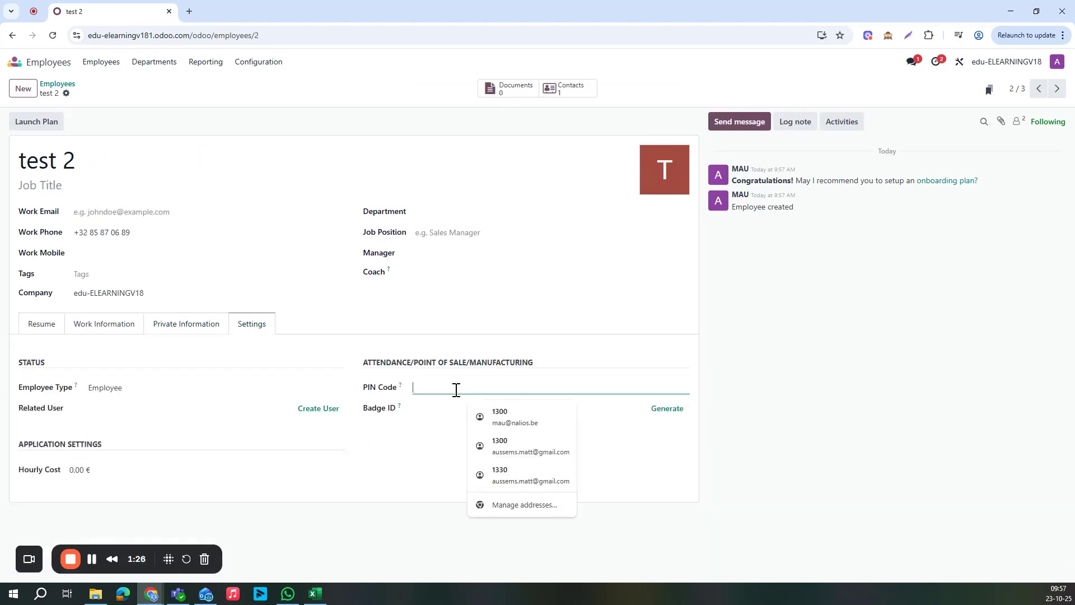
type("hudeuhdeu")
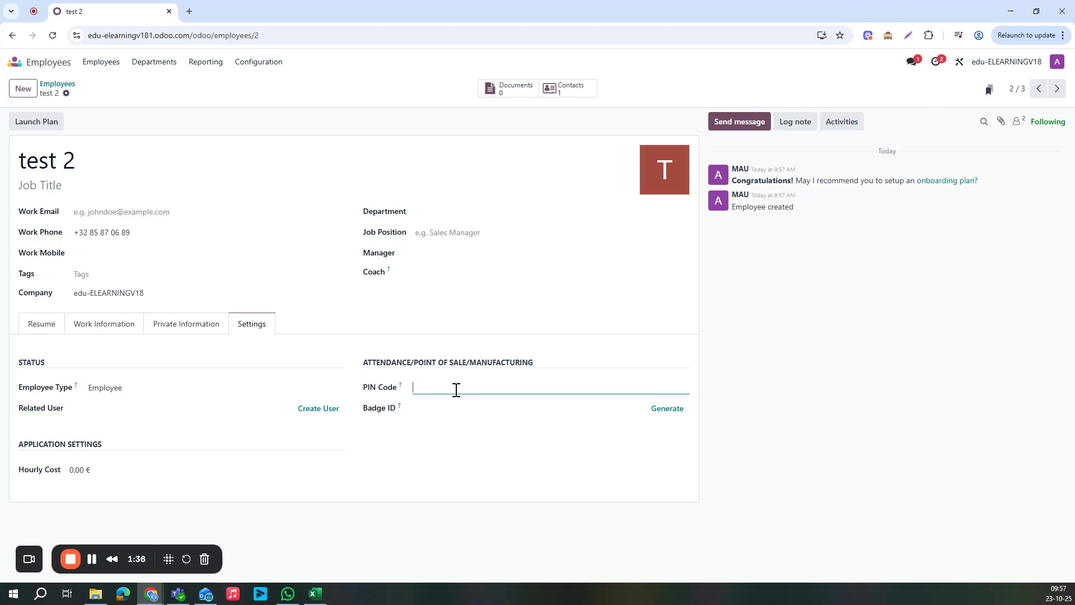
type("1234")
Generate a badge ID for test 2 and print the badge
left_click(434, 410)
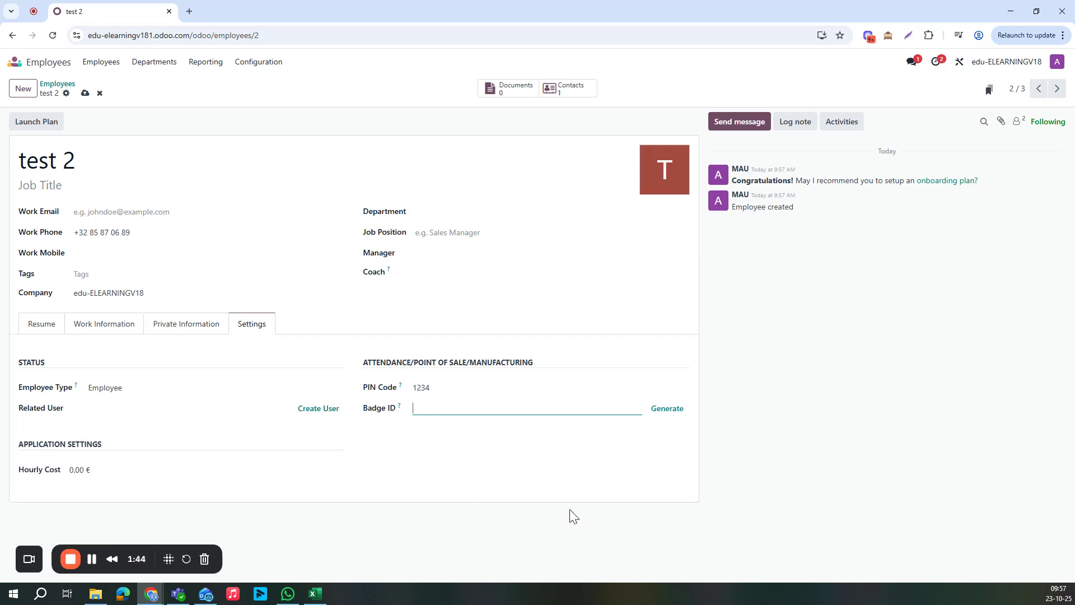
type("e\"ujdheudhu")
key("BackSpace")
key("BackSpace")
key("BackSpace")
key("BackSpace")
key("BackSpace")
key("BackSpace")
key("BackSpace")
left_click(668, 409)
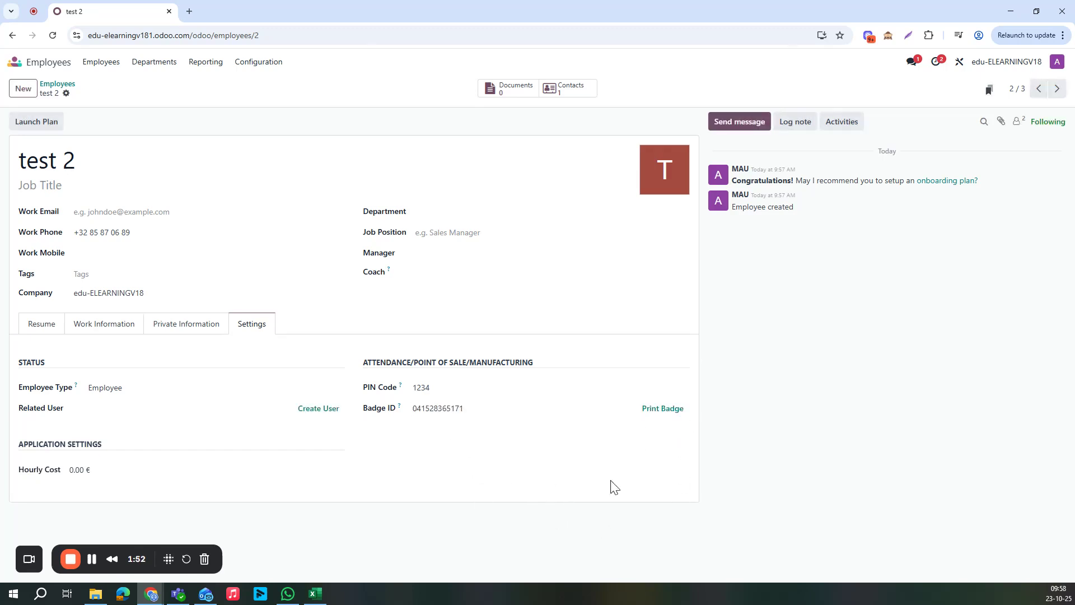
left_click(676, 415)
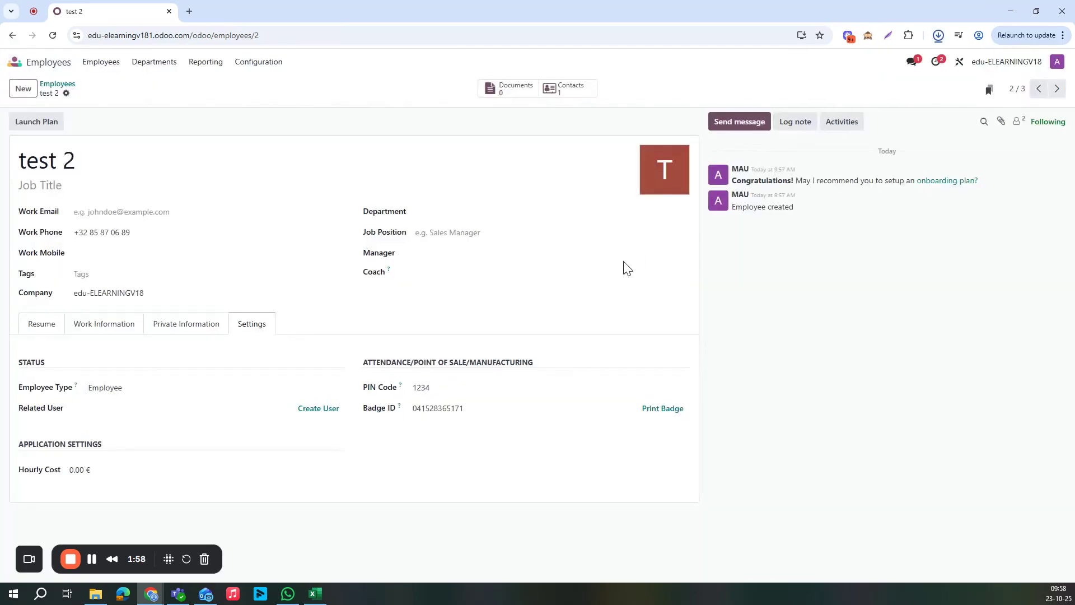
Open Badge - test 2.pdf full screen, check the test 2 name and barcode, then close it
left_click(872, 65)
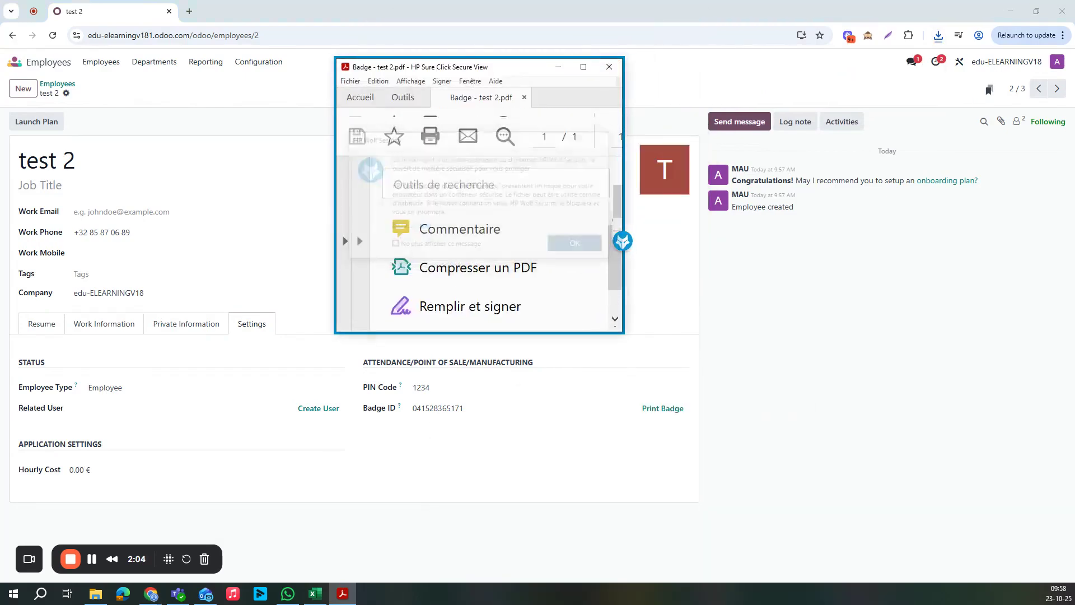
left_click(583, 67)
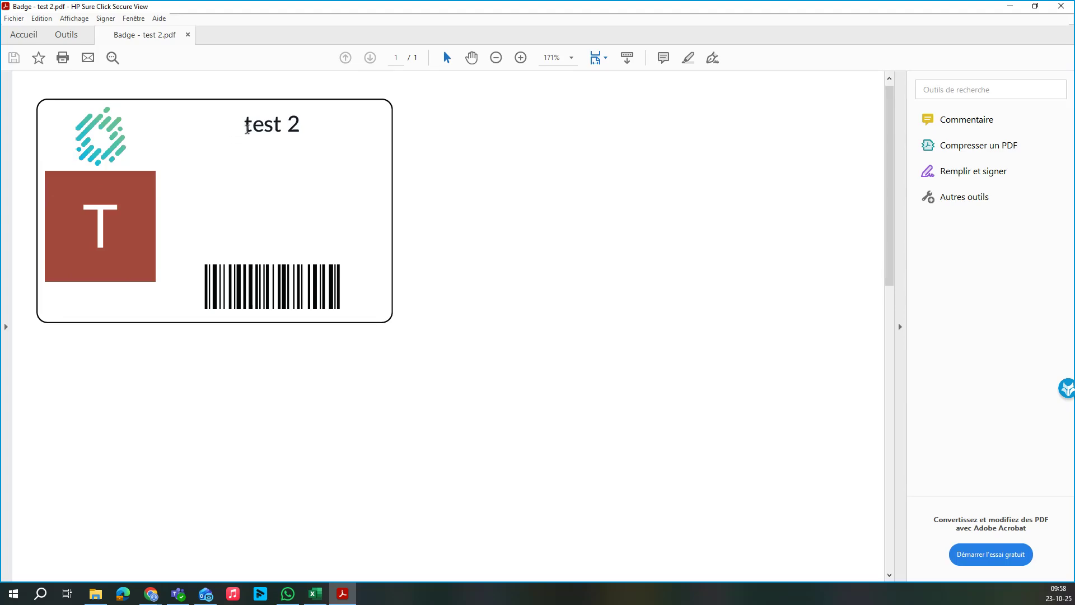
triple_click(247, 114)
left_click(271, 269)
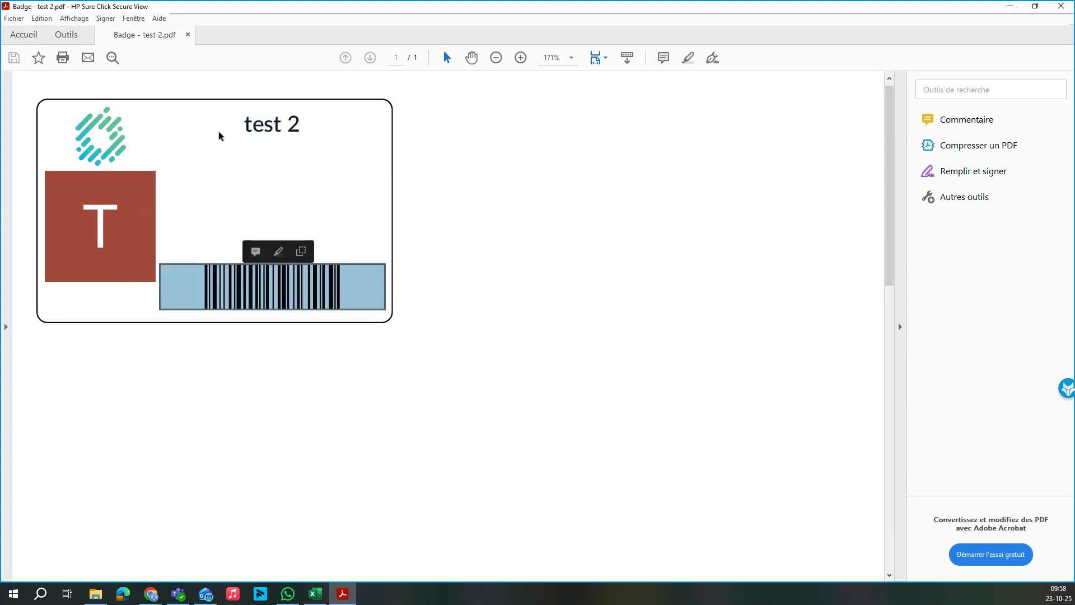
left_click(272, 125)
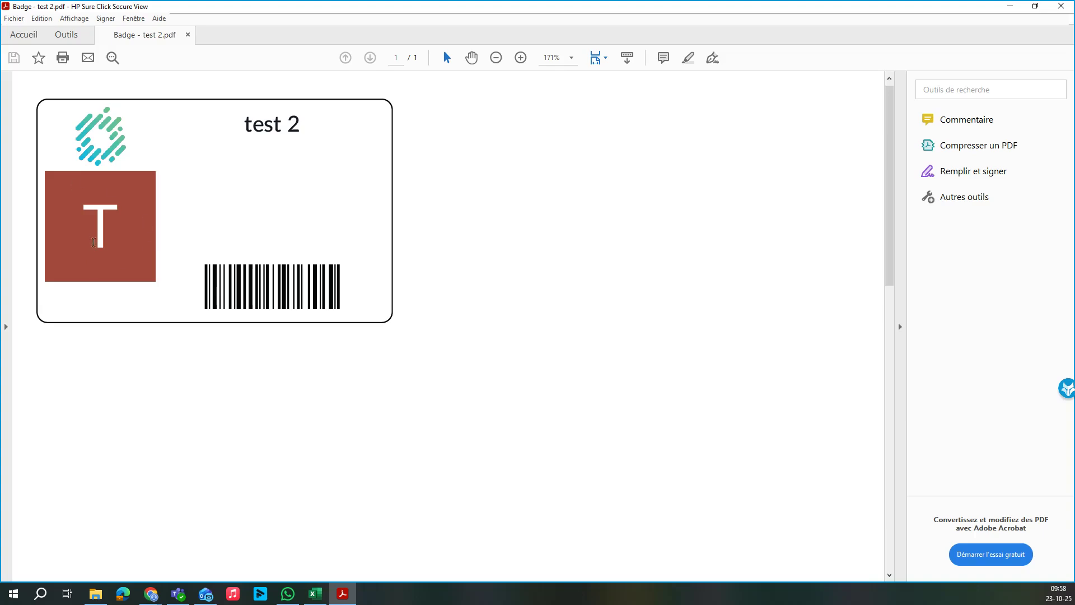
left_click_drag(245, 121, 319, 115)
left_click_drag(179, 288, 360, 268)
left_click(313, 292)
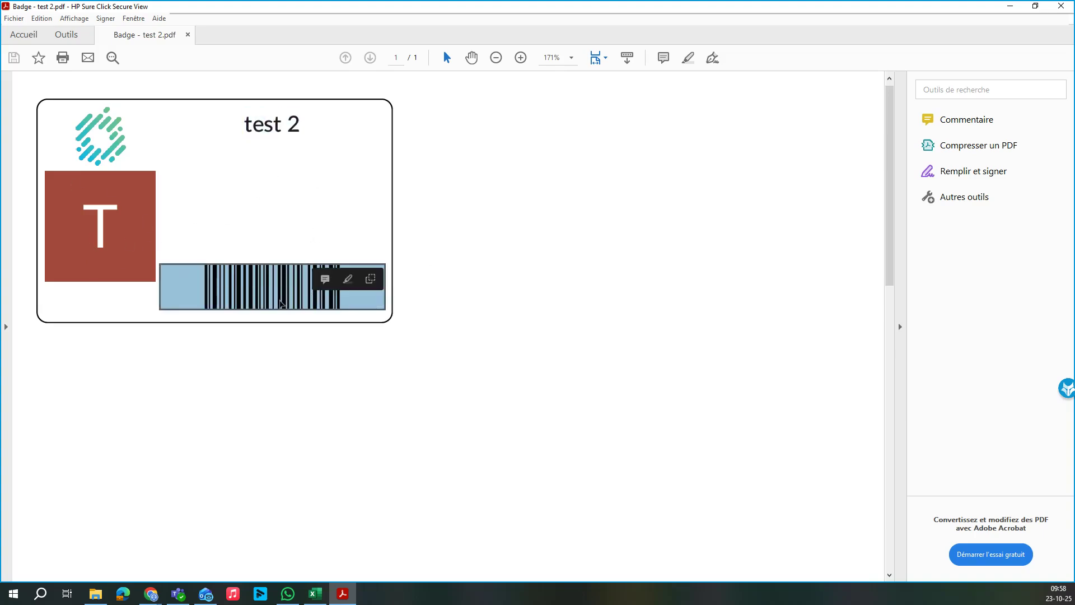
left_click(558, 319)
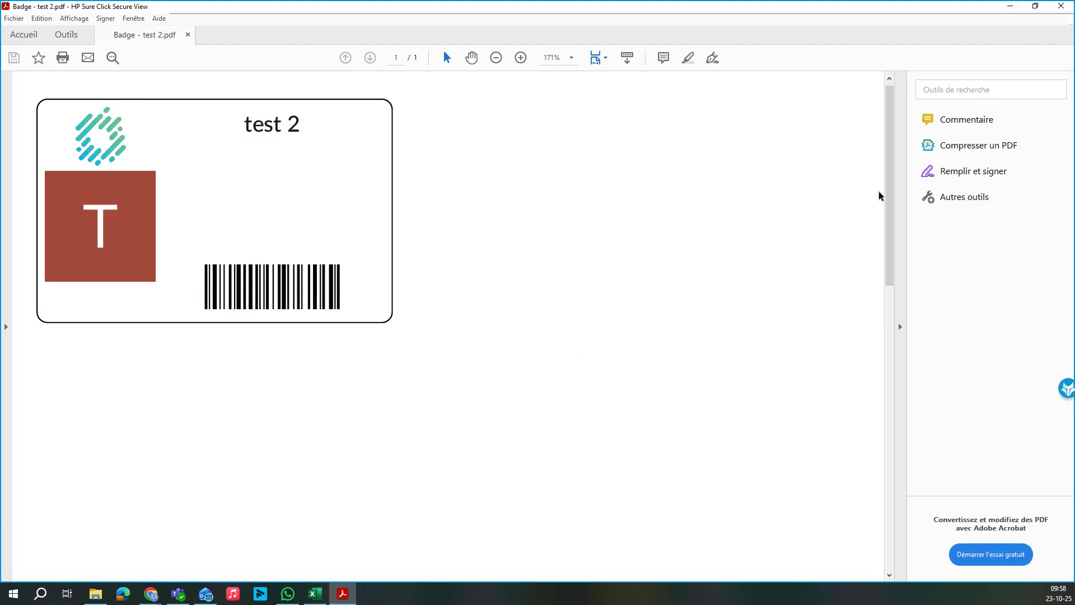
left_click(1062, 7)
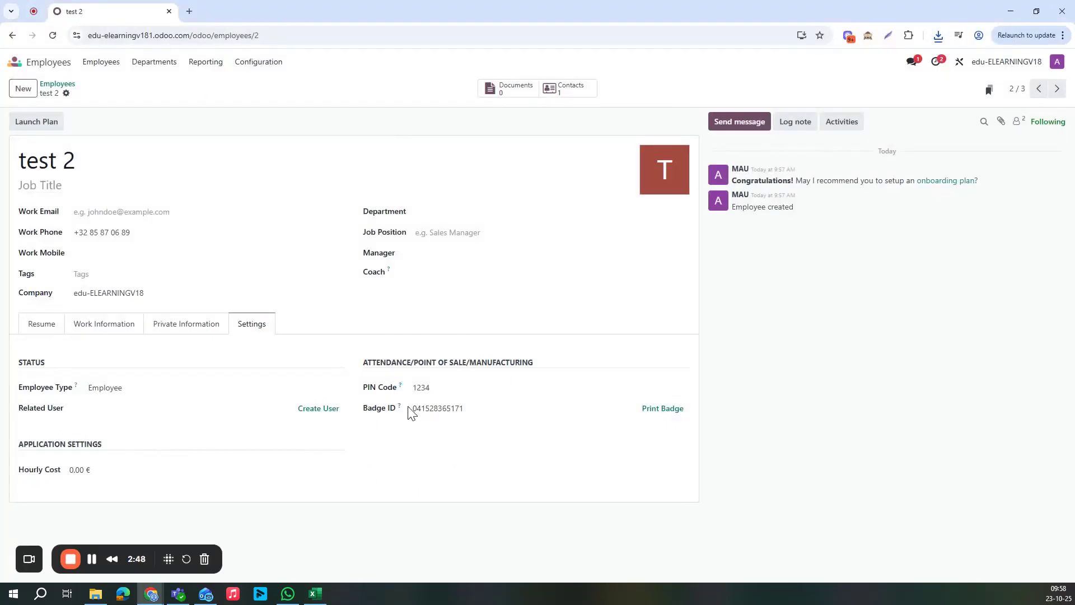
Duplicate the employee tab, open Shop Floor in it and reveal the operator panel
right_click(137, 4)
left_click(184, 106)
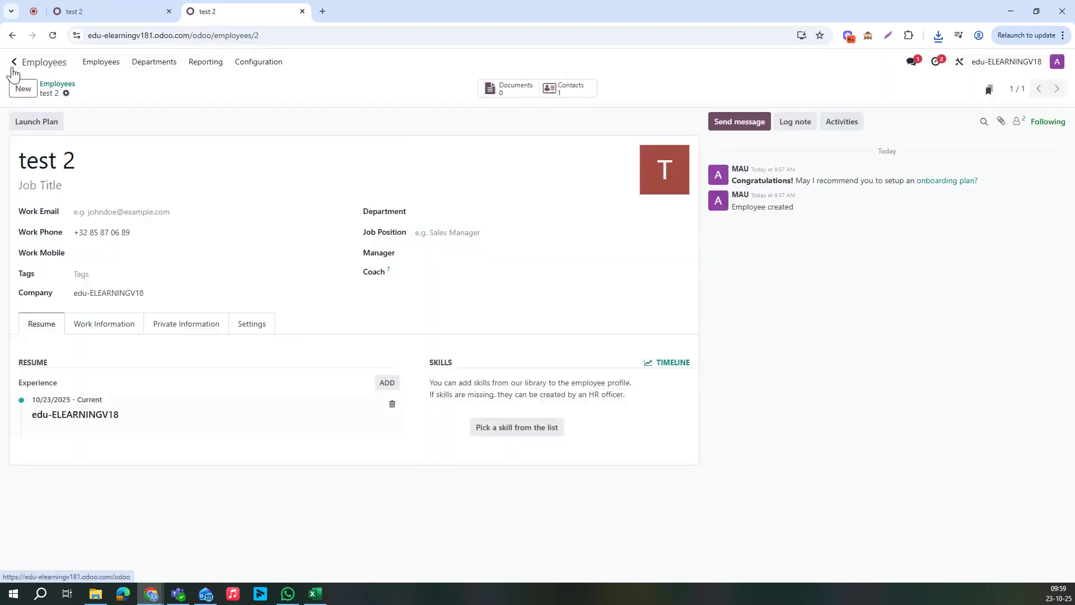
left_click(14, 63)
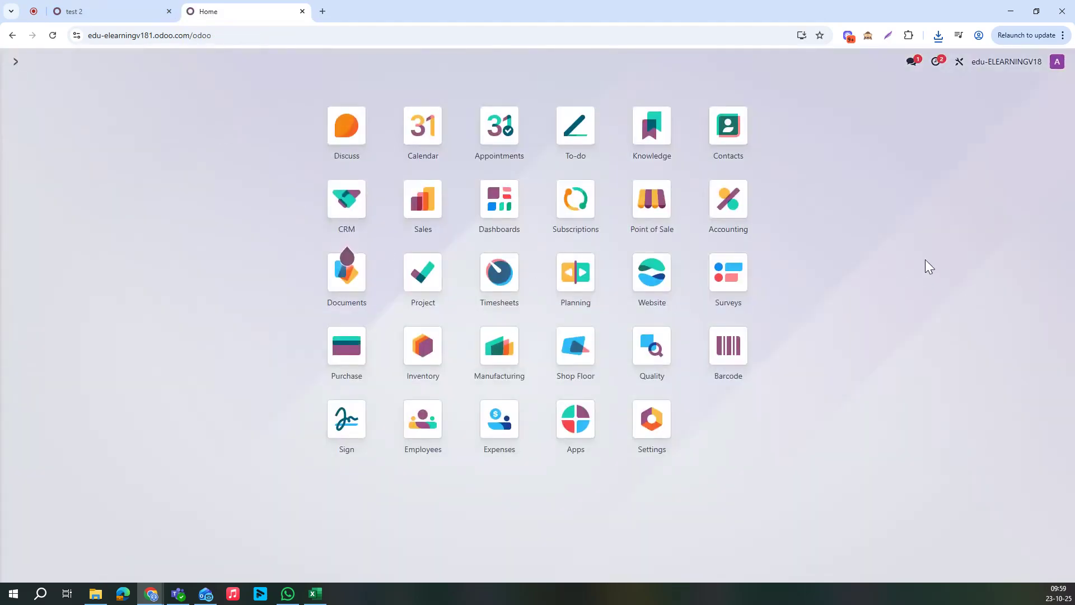
left_click(600, 354)
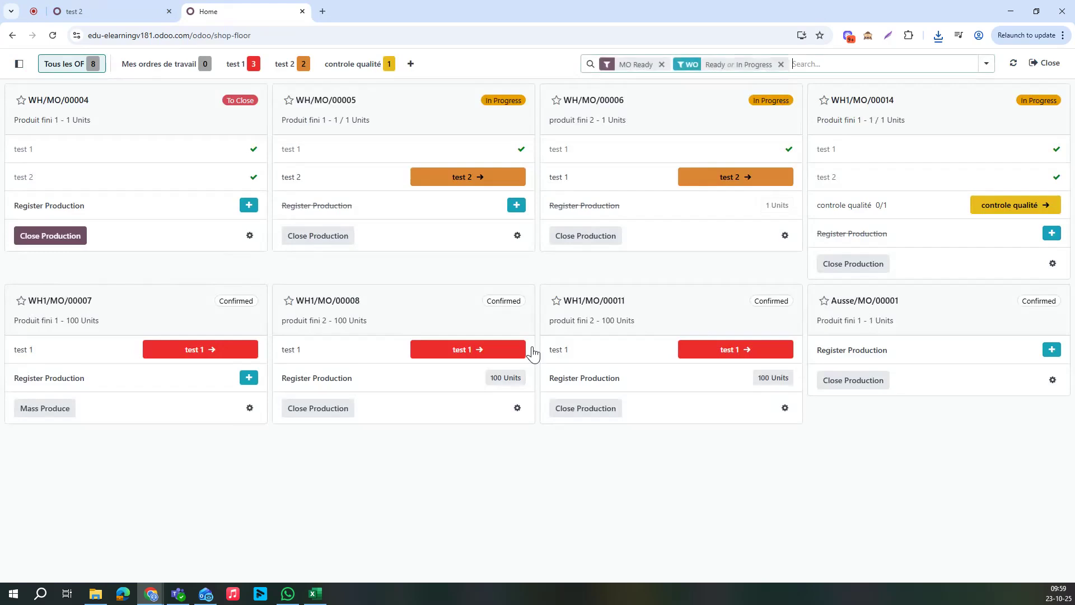
left_click(20, 64)
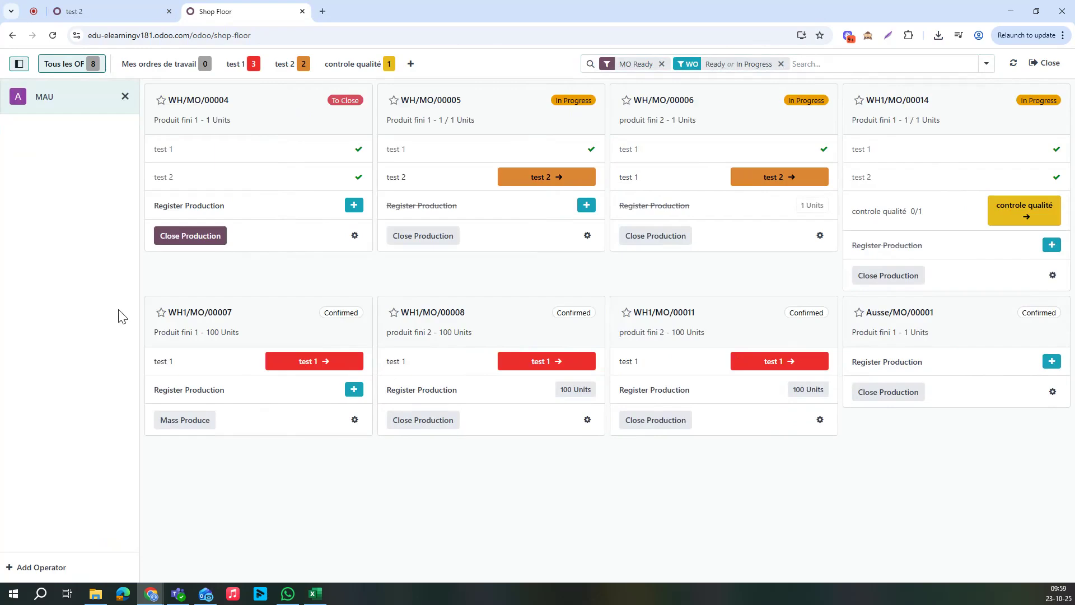
Add test 3 as a Shop Floor operator and log MAU back in
left_click(45, 567)
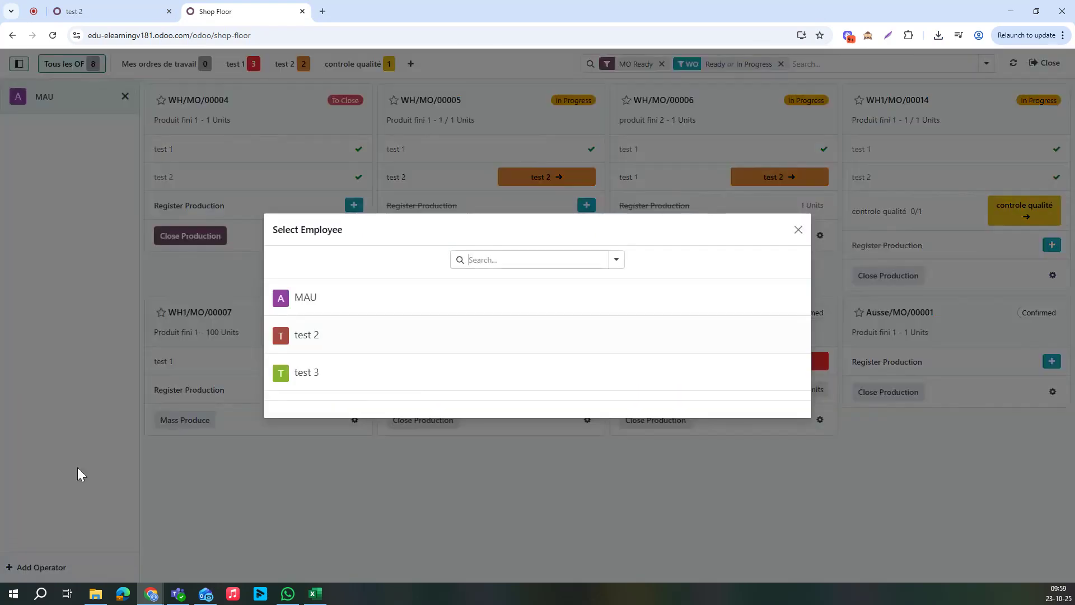
left_click(273, 332)
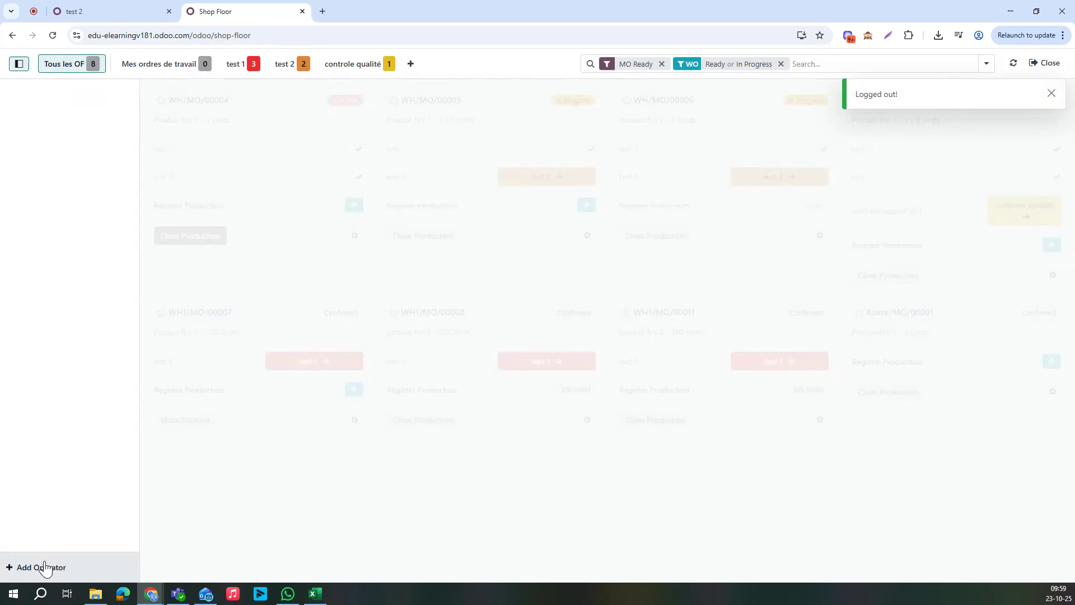
left_click(42, 567)
left_click(342, 341)
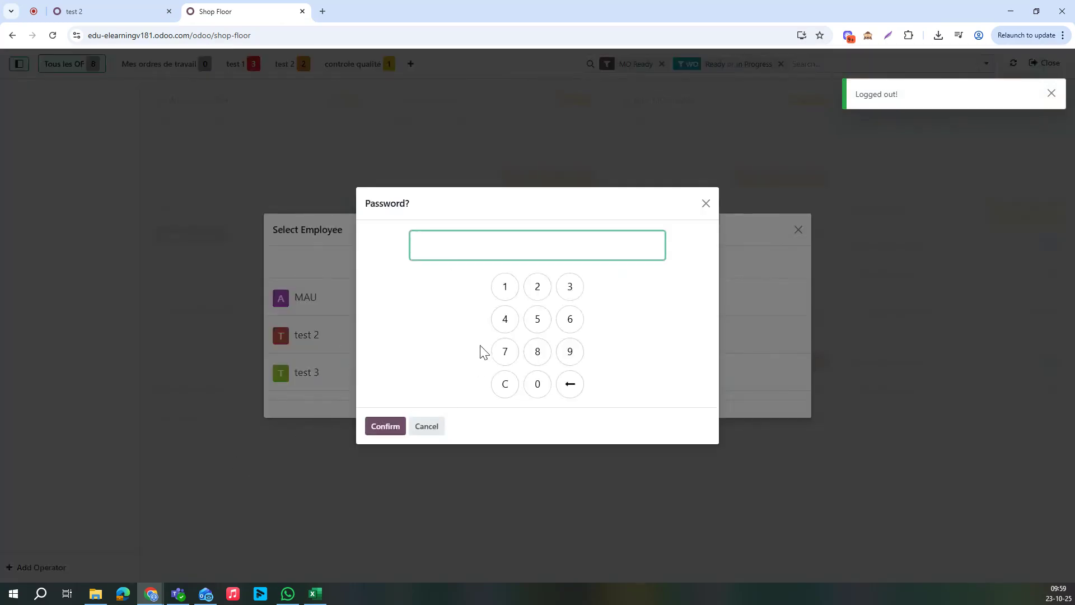
left_click(427, 427)
left_click(370, 373)
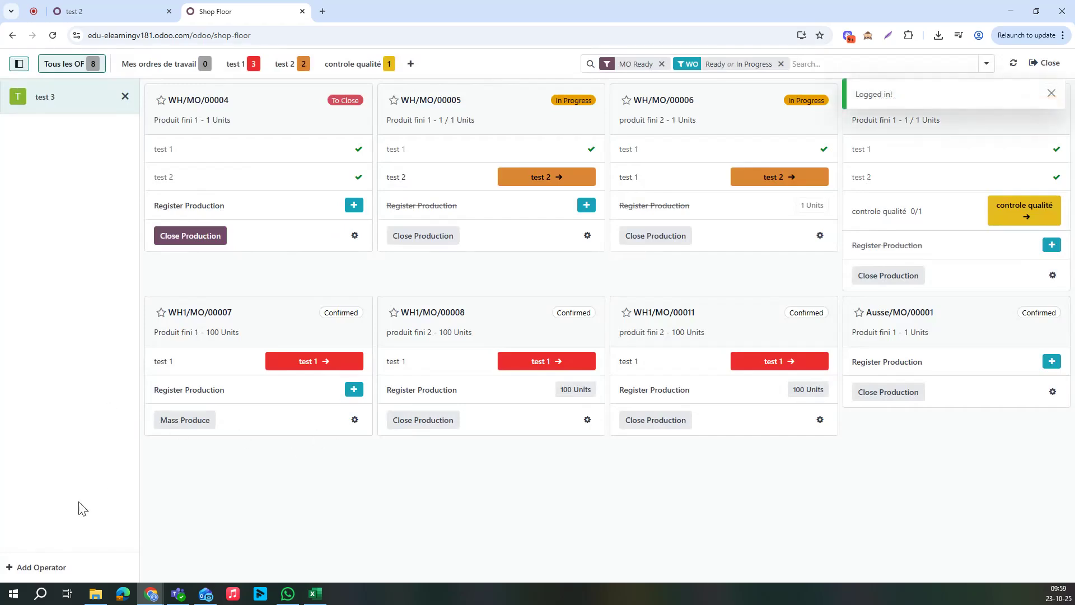
left_click(56, 567)
left_click(312, 301)
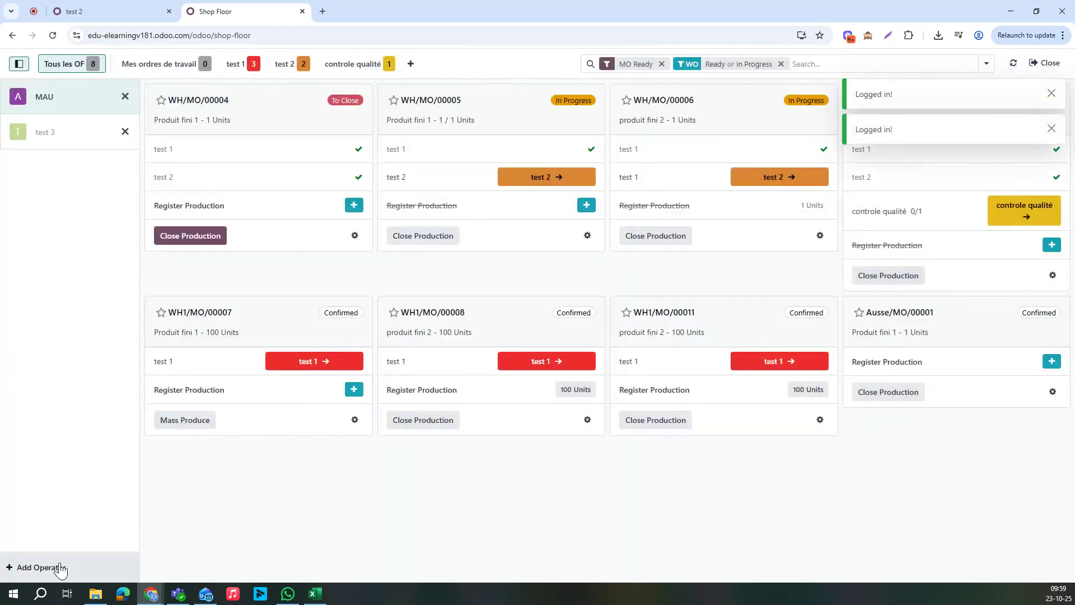
Log in test 2 as an operator by entering and confirming their PIN
left_click(60, 569)
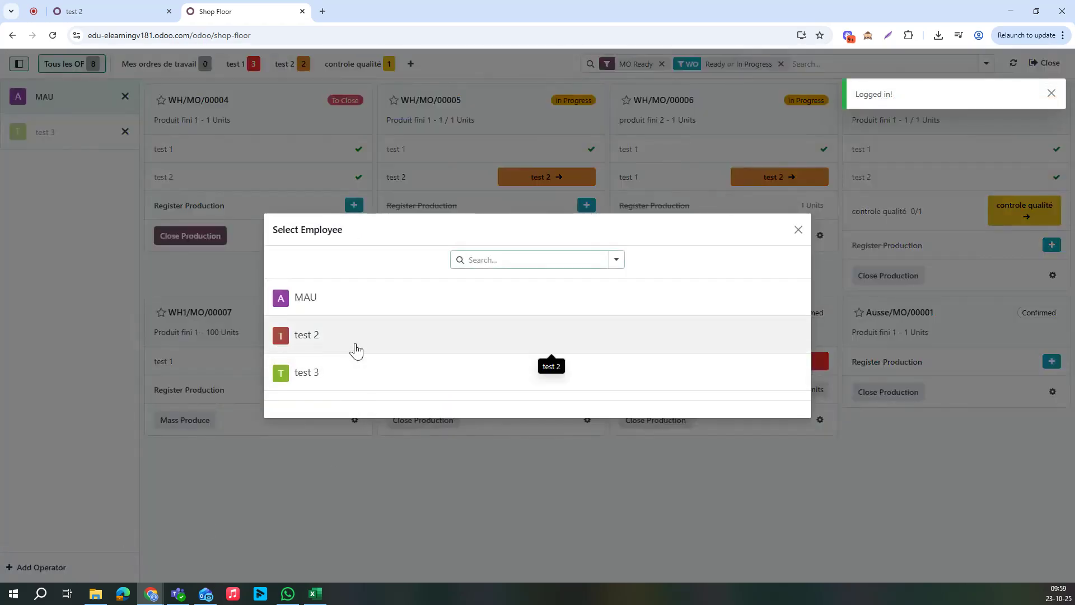
left_click(357, 350)
left_click(504, 286)
left_click(538, 286)
left_click(569, 286)
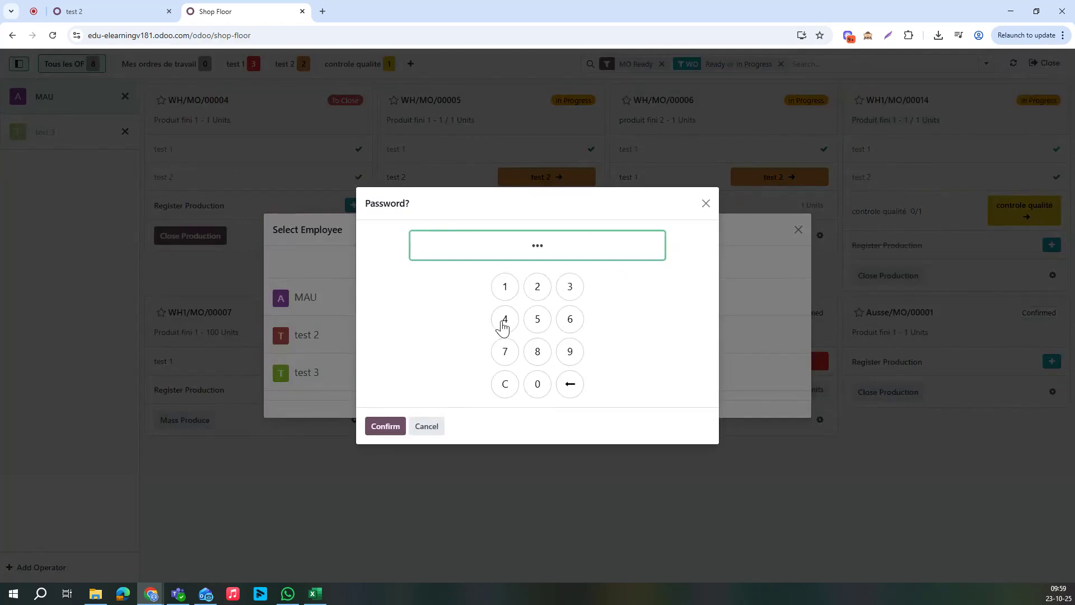
left_click(373, 432)
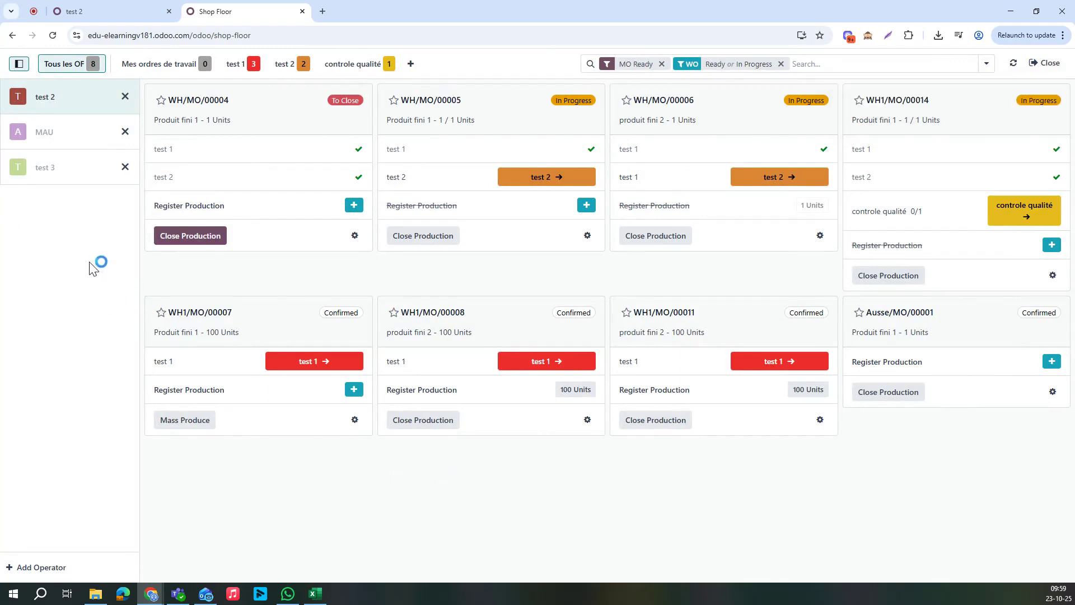
Switch between the active operators, then start WH1/MO/00007 and filter to test 1 work orders
left_click(35, 139)
left_click(48, 178)
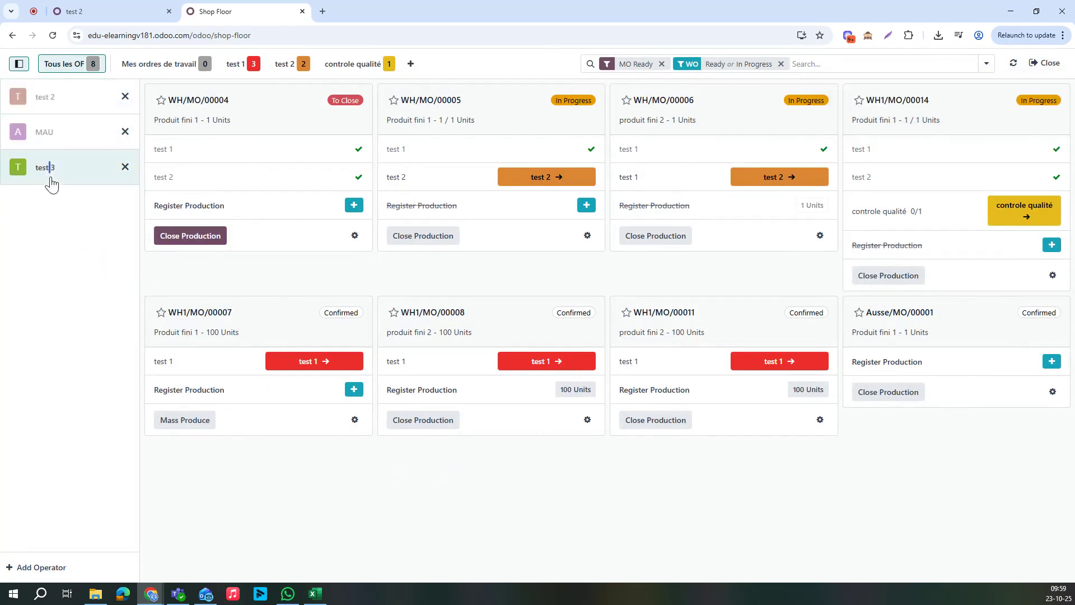
left_click(47, 112)
left_click(705, 204)
left_click(305, 330)
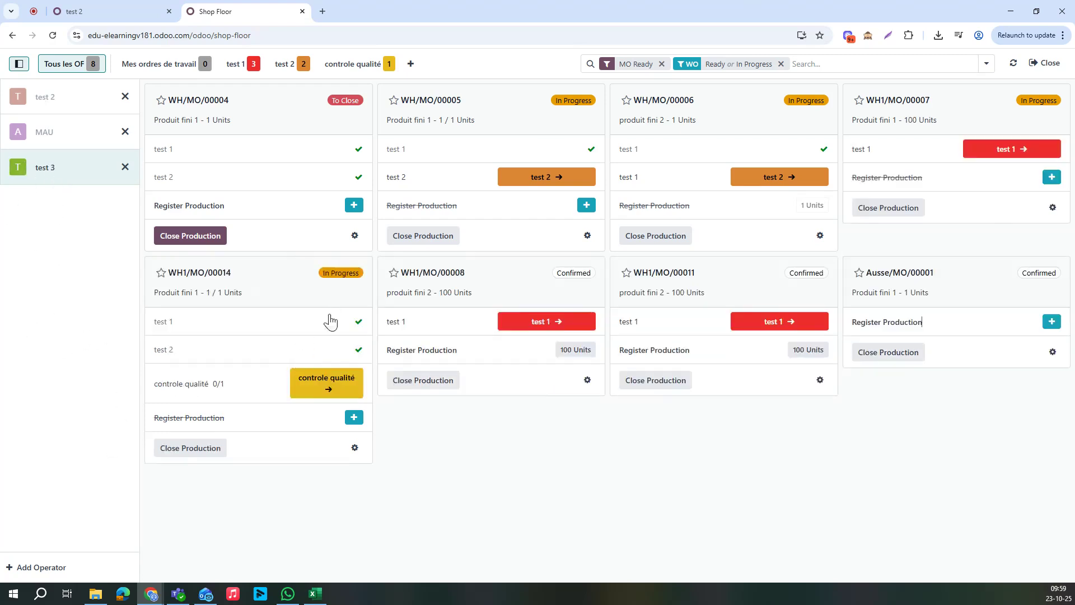
left_click(241, 63)
Start WH1/MO/00008 for test 3 and WH1/MO/00007 for MAU
left_click(360, 99)
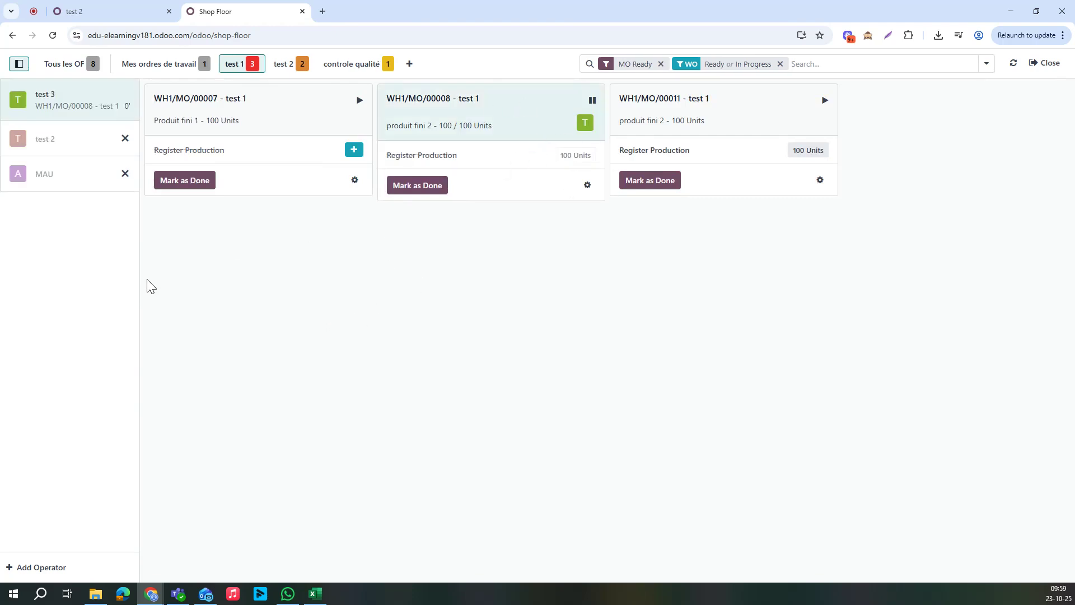
left_click(53, 178)
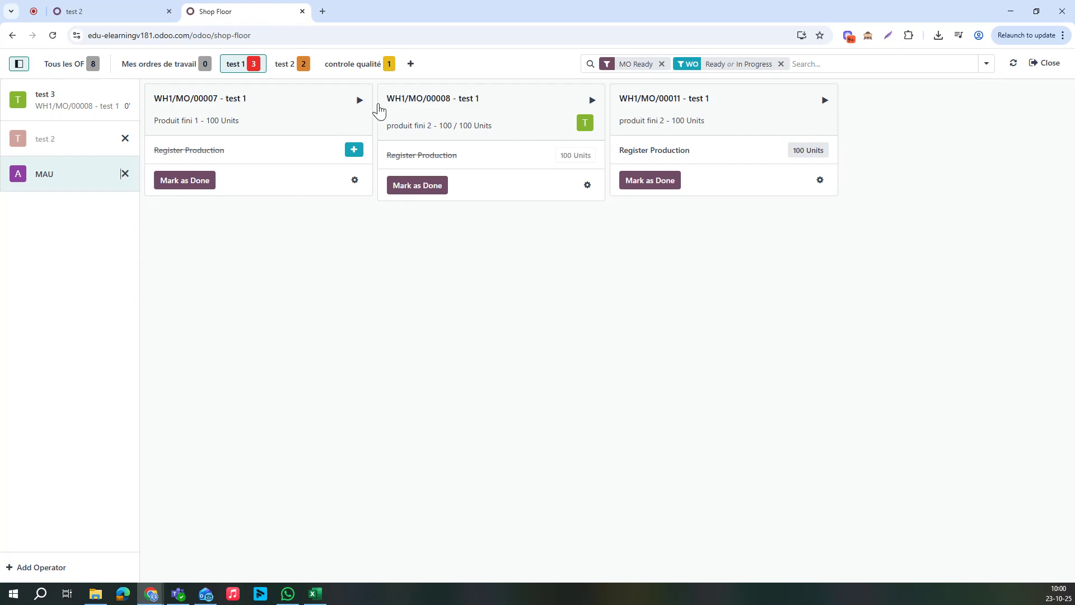
left_click(360, 101)
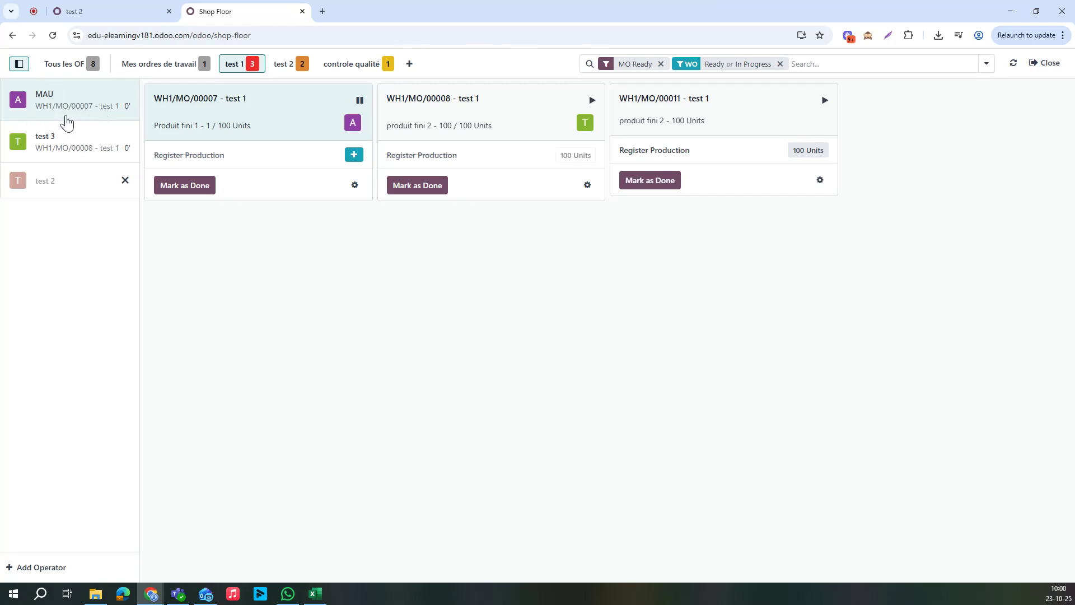
Toggle the active operator between test 3 and MAU, then go to test 2's employee tab
right_click(42, 157)
left_click(341, 329)
left_click(105, 141)
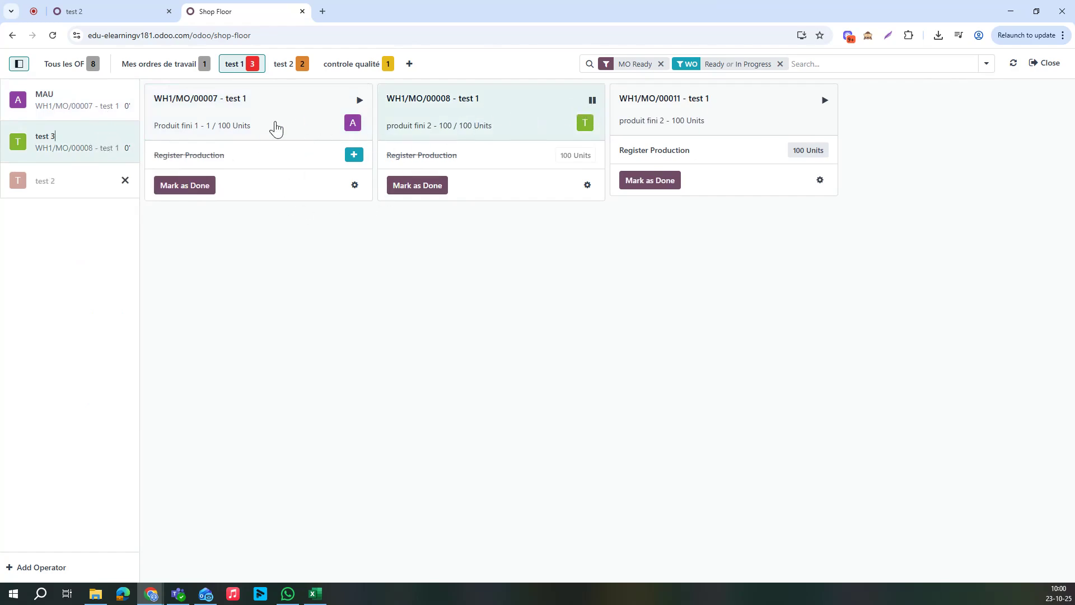
left_click(84, 109)
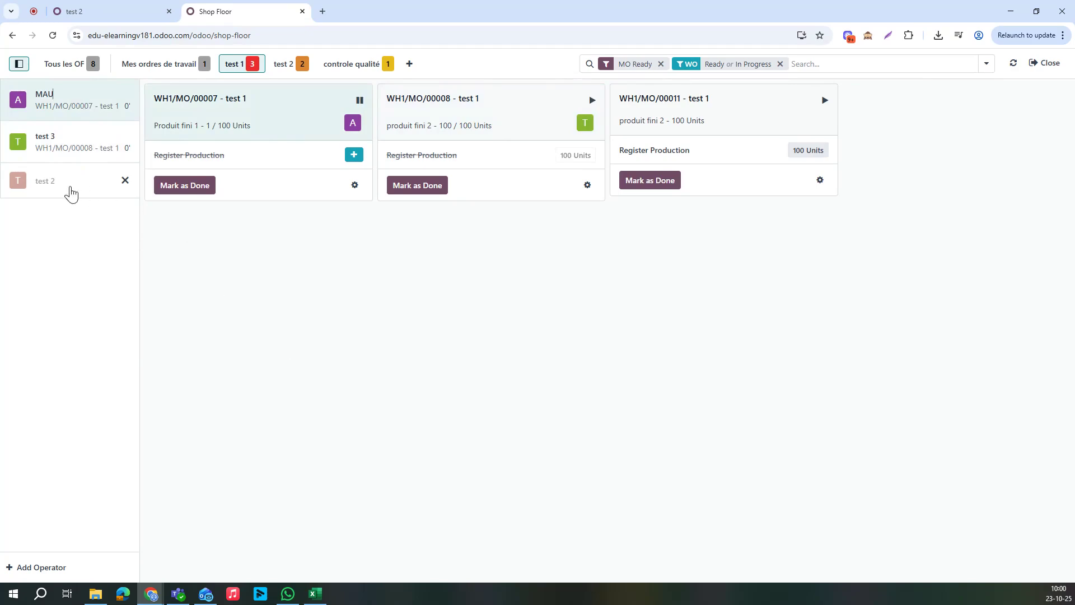
left_click(90, 12)
Back in Shop Floor, try switching to operator test 2 but dismiss the PIN prompts
right_click(737, 330)
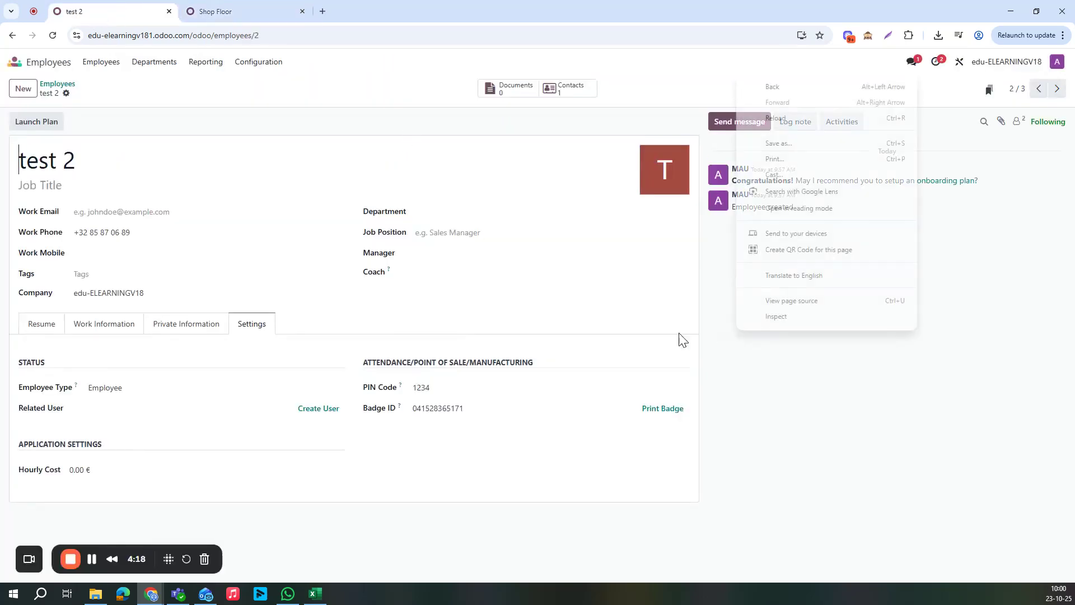
left_click(807, 478)
left_click(256, 12)
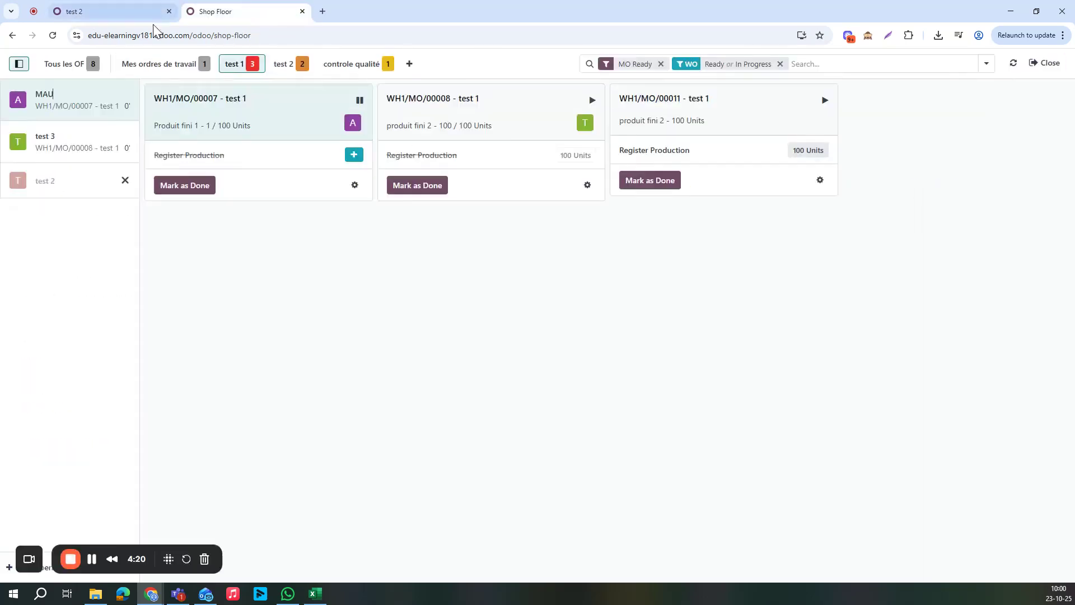
left_click(66, 184)
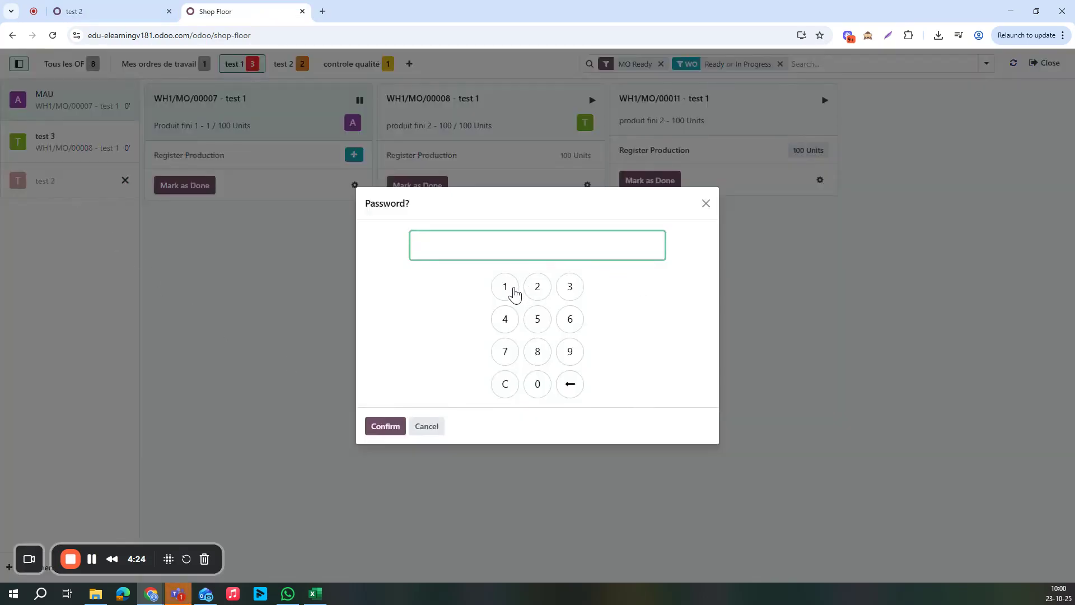
left_click(706, 203)
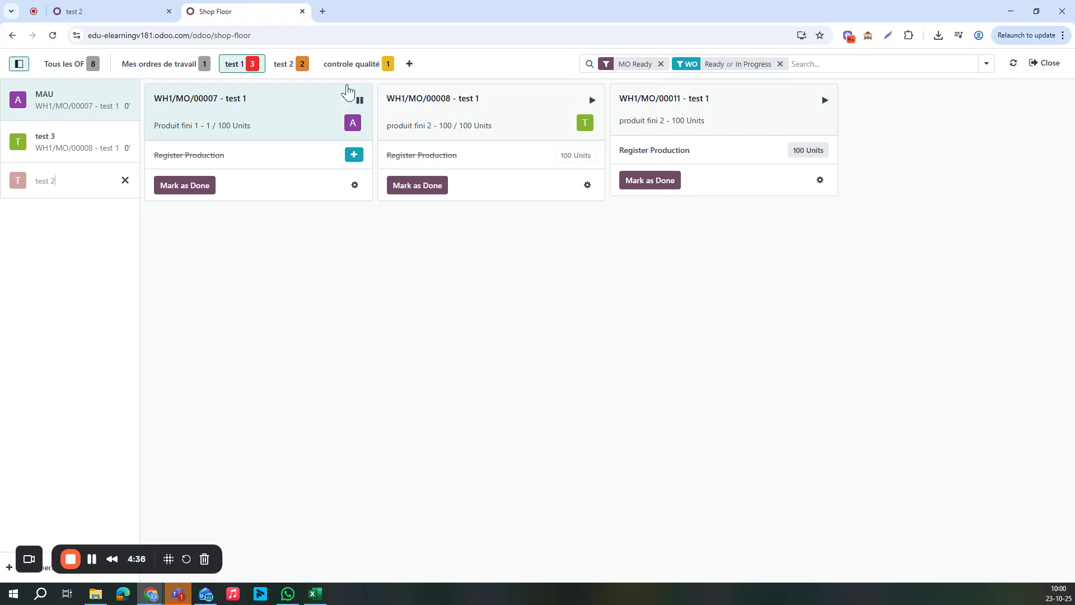
left_click(46, 190)
left_click(37, 188)
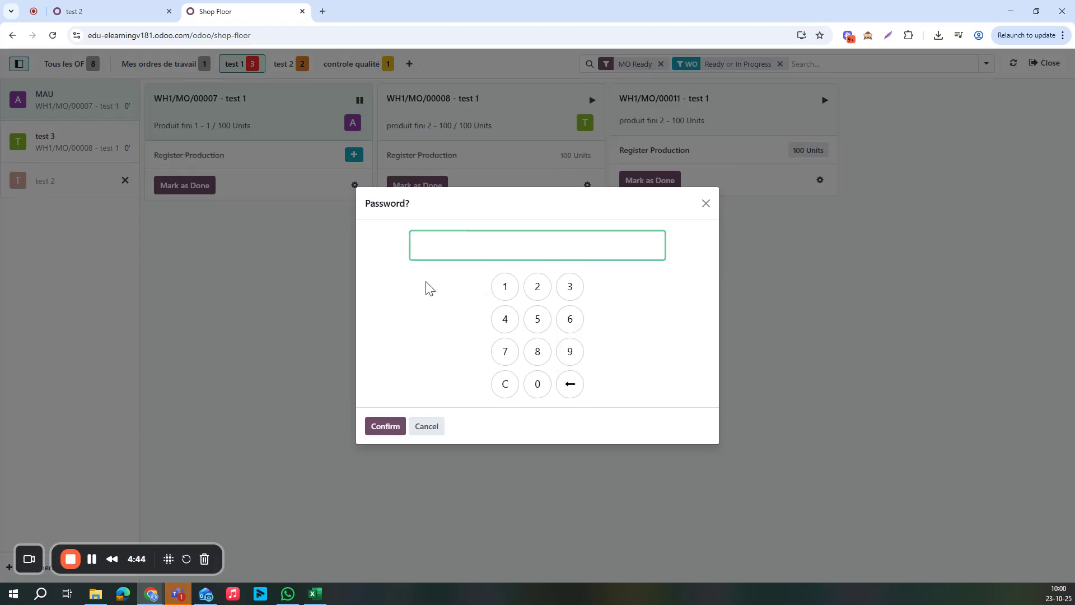
left_click(706, 203)
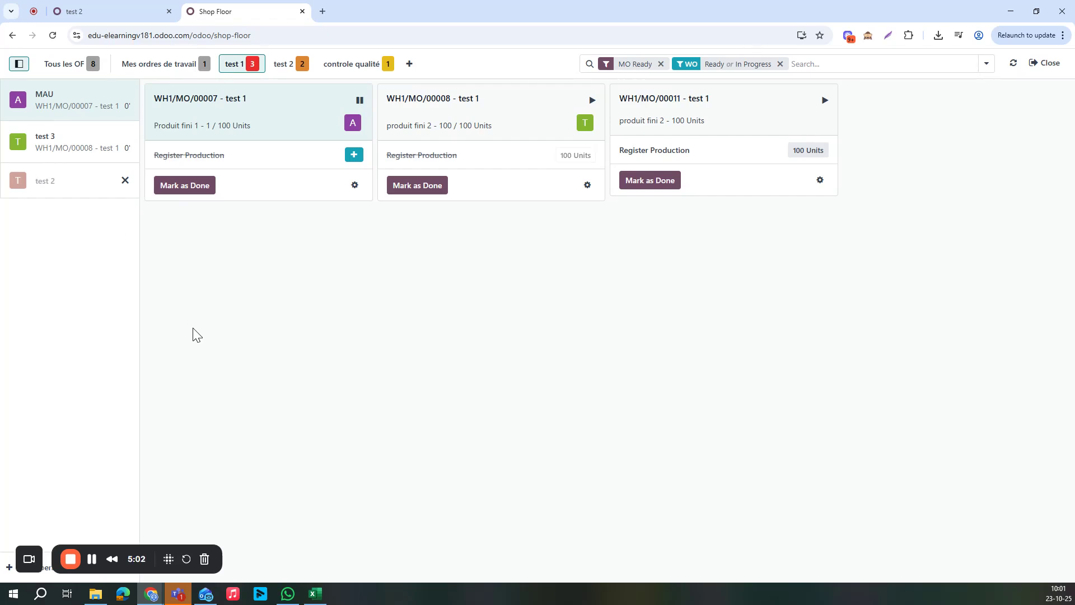
Dismiss test 2's PIN prompt and leave Shop Floor for the home screen
left_click(88, 178)
left_click(706, 205)
left_click(1046, 63)
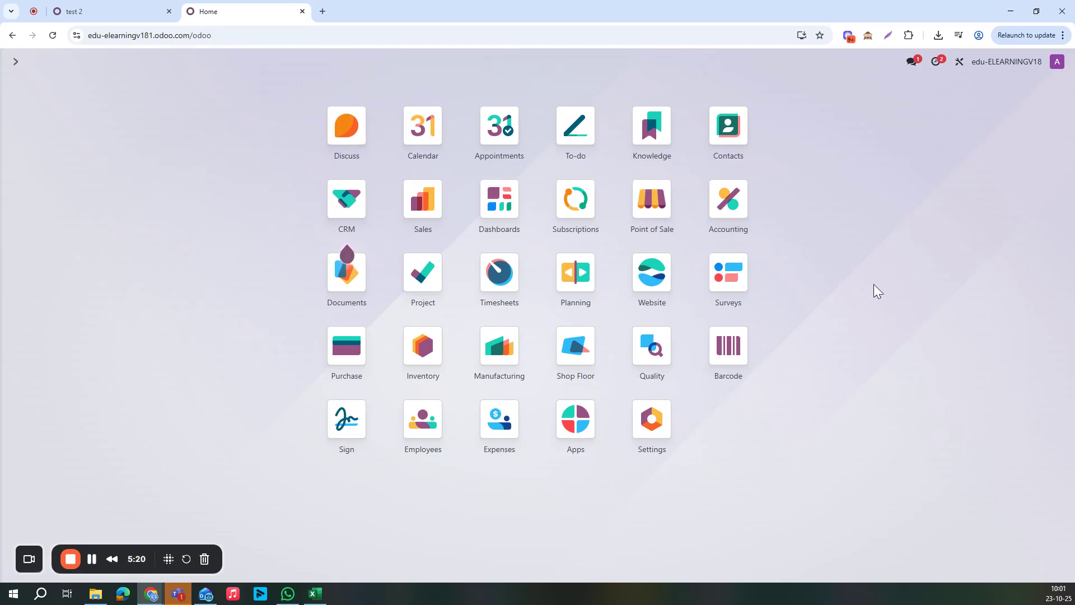
type("attend")
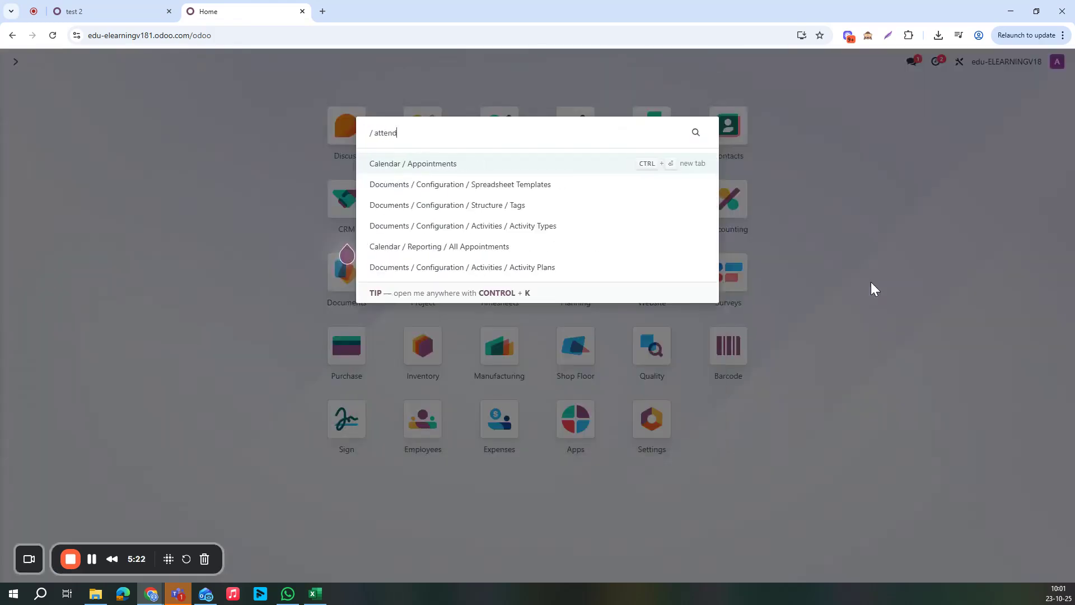
key("BackSpace")
key("BackSpace")
key("BackSpace")
key("BackSpace")
key("Escape")
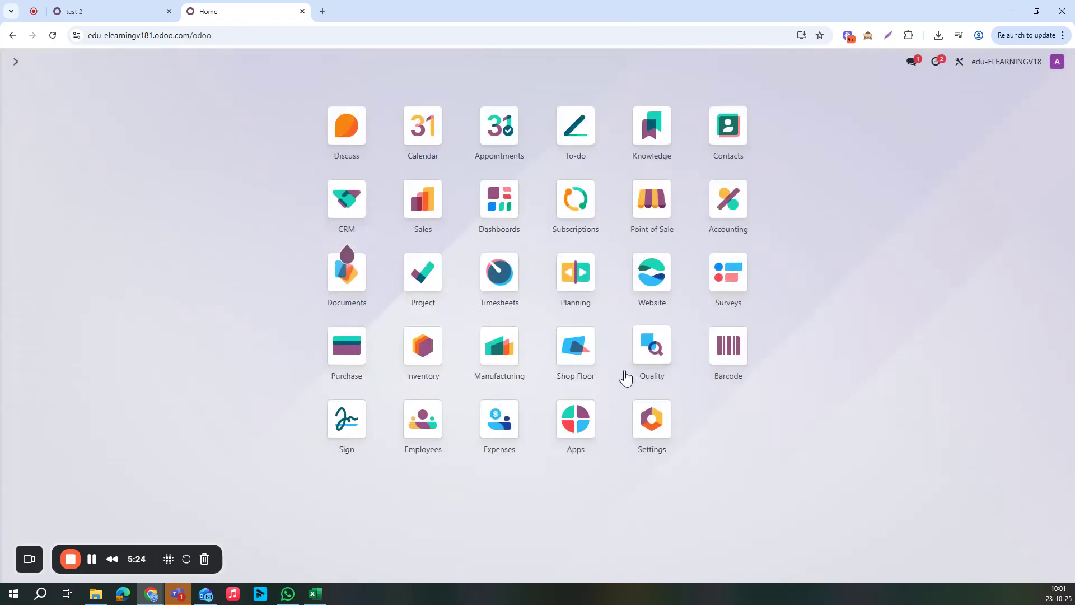
Search Apps for 'attend' and install Attendances
left_click(592, 441)
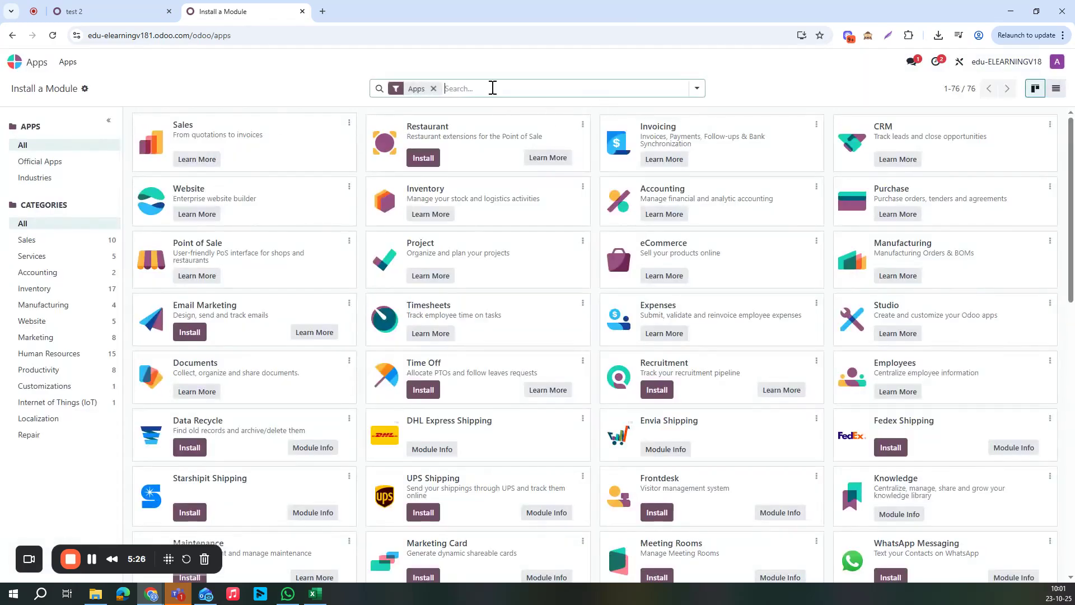
type("attend")
key("Return")
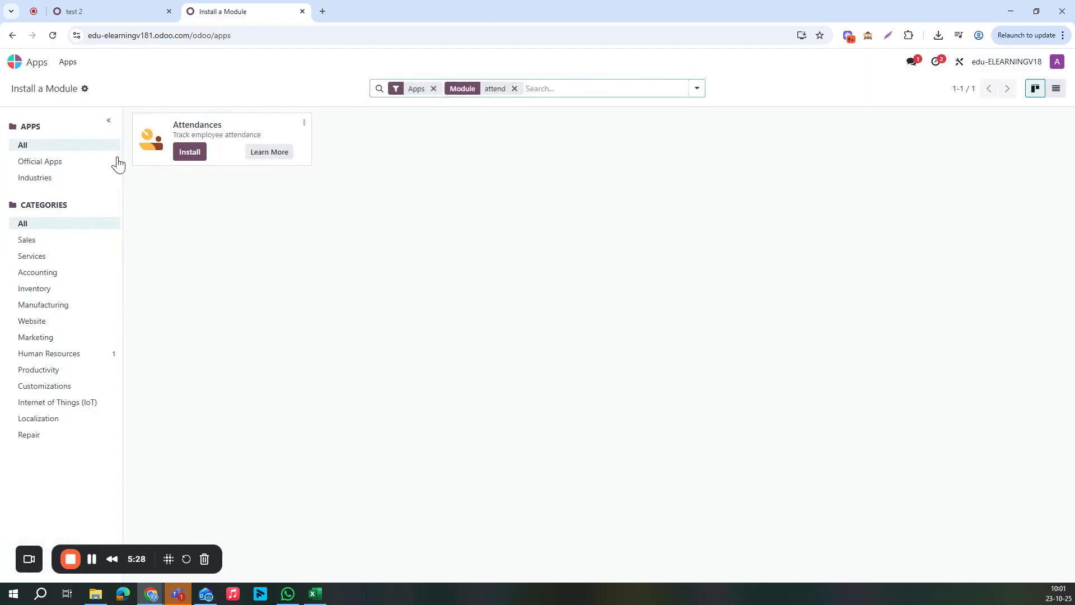
left_click(197, 151)
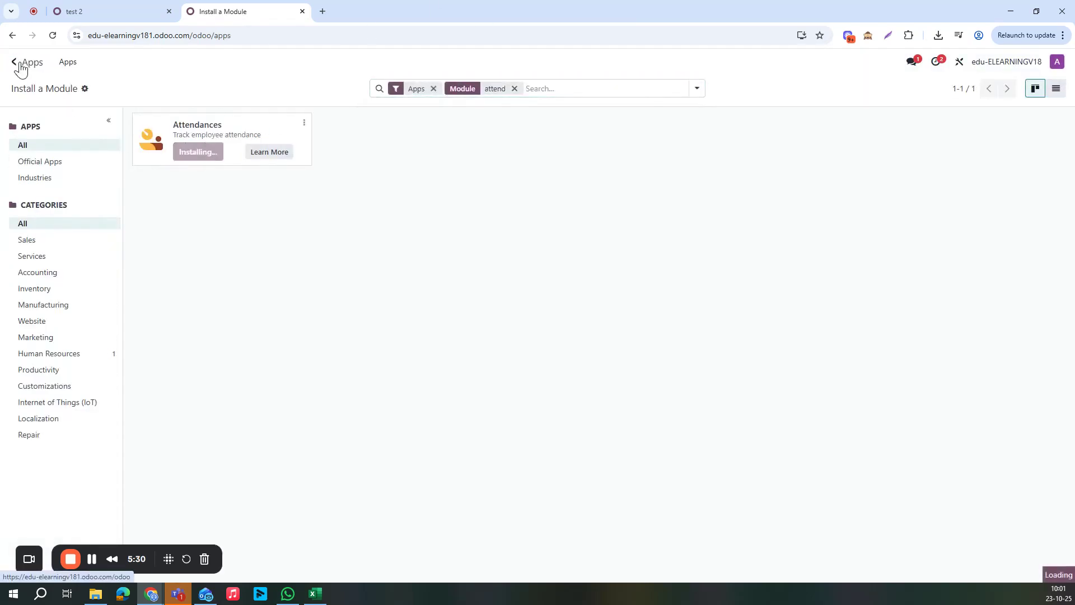
left_click(21, 68)
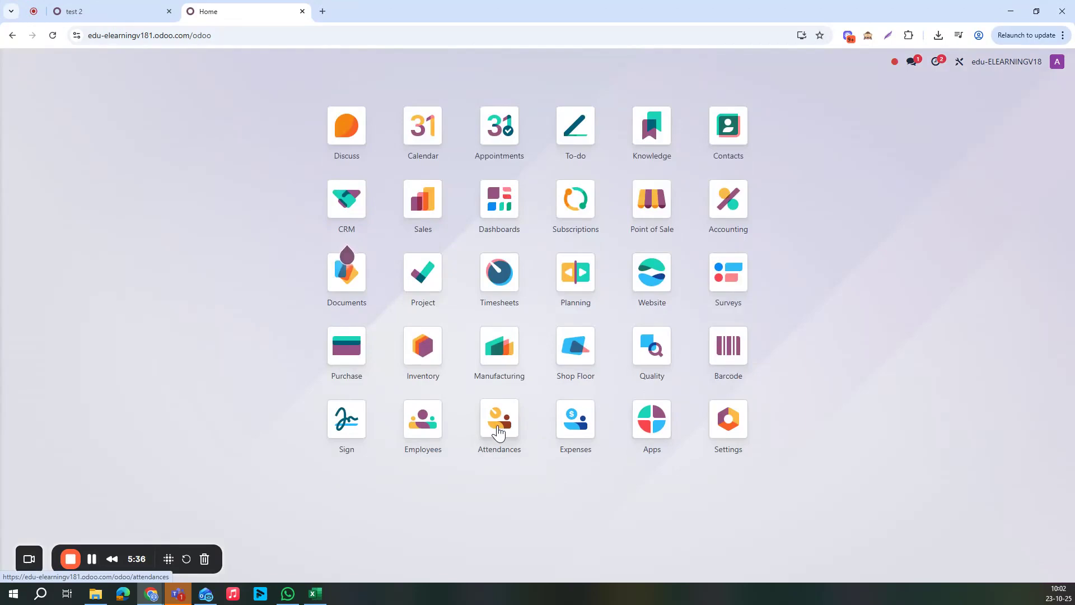
Launch the Attendances kiosk and close the camera badge scanner
left_click(498, 430)
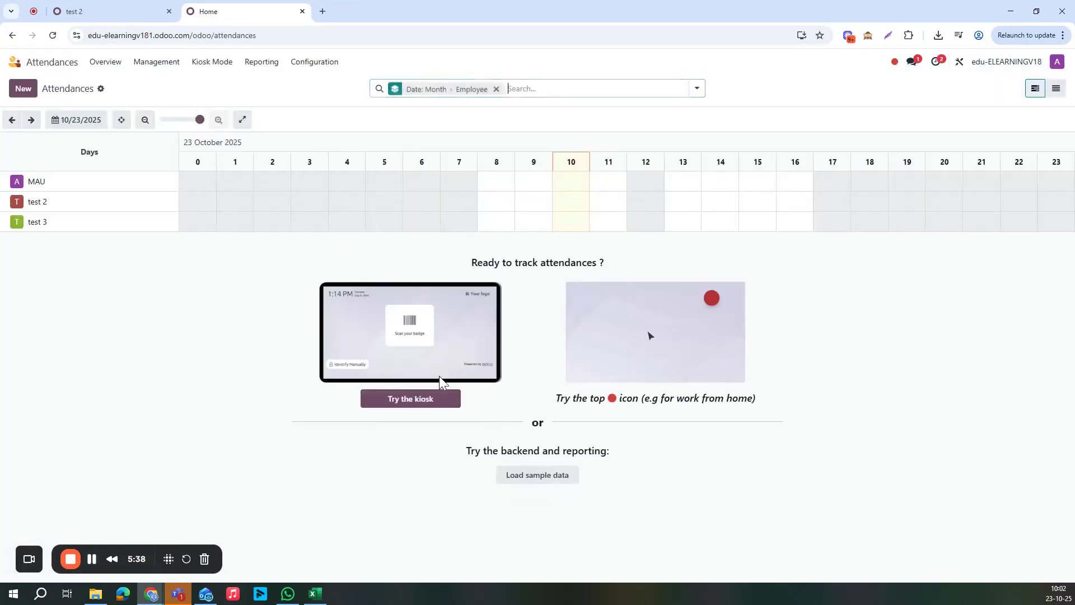
left_click(210, 64)
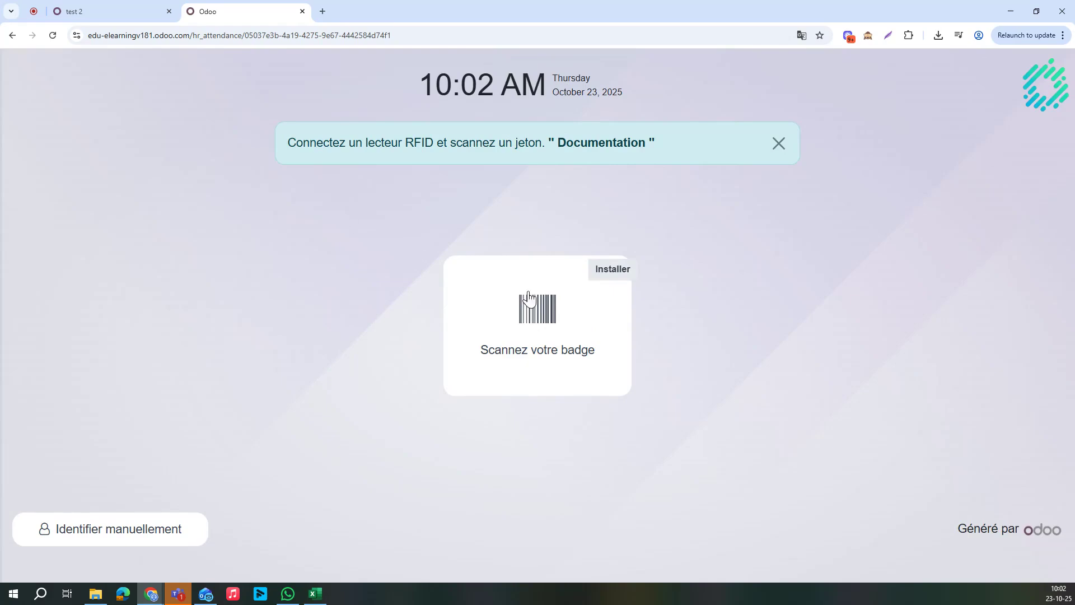
left_click(508, 331)
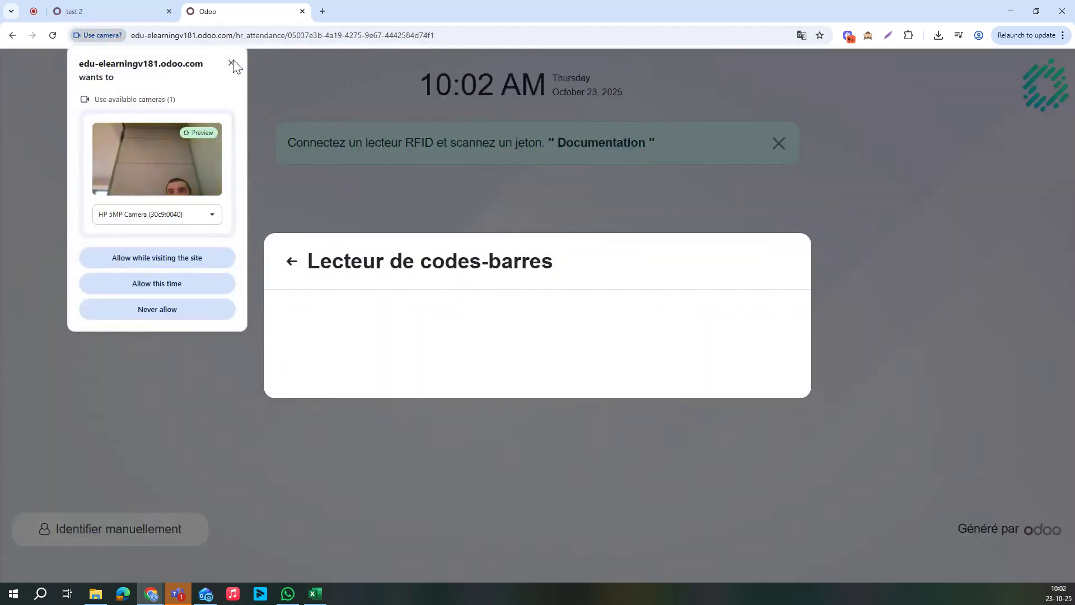
left_click(231, 63)
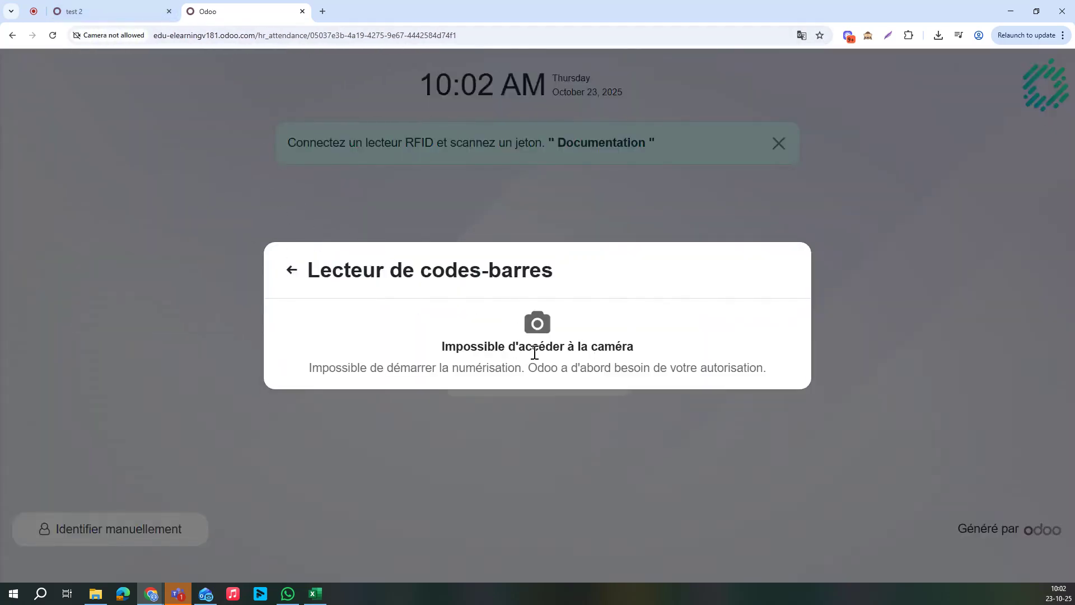
left_click(292, 274)
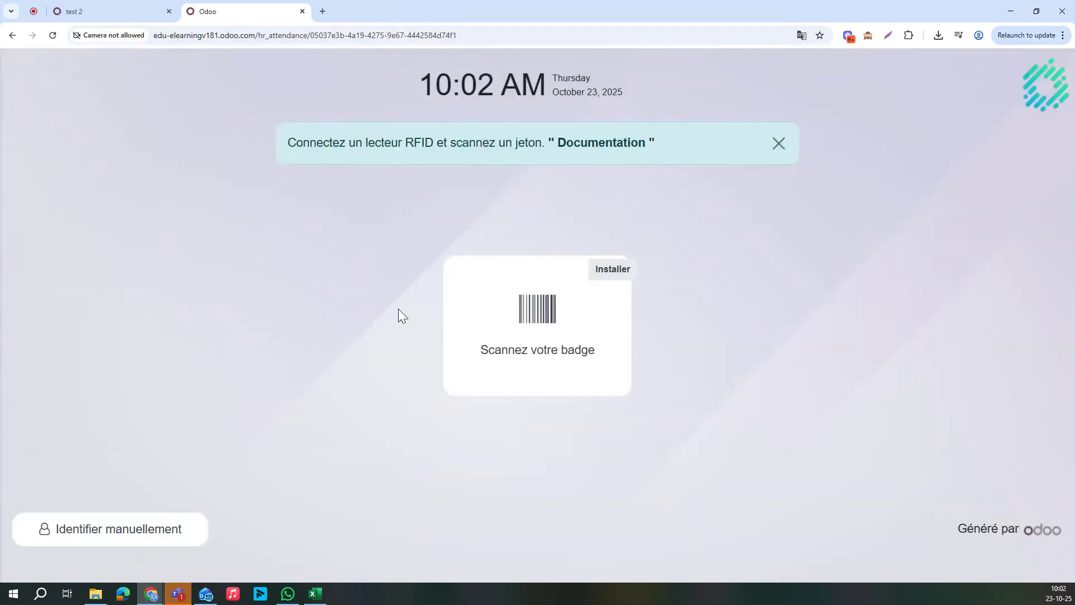
Manually check in test 3 at 10:02:36 and reset the kiosk with Ok
left_click(61, 544)
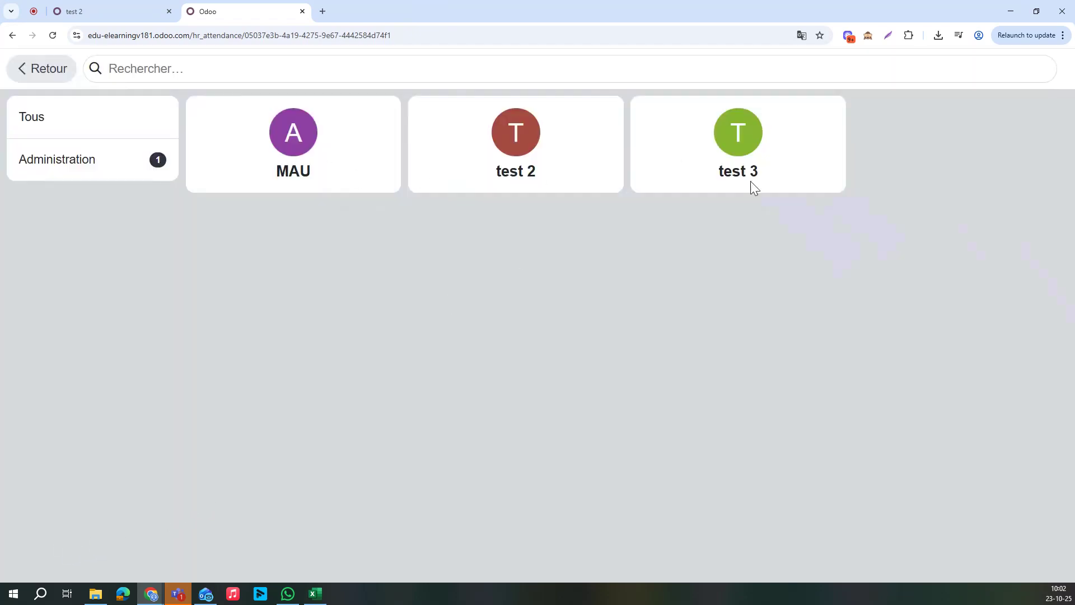
left_click(696, 163)
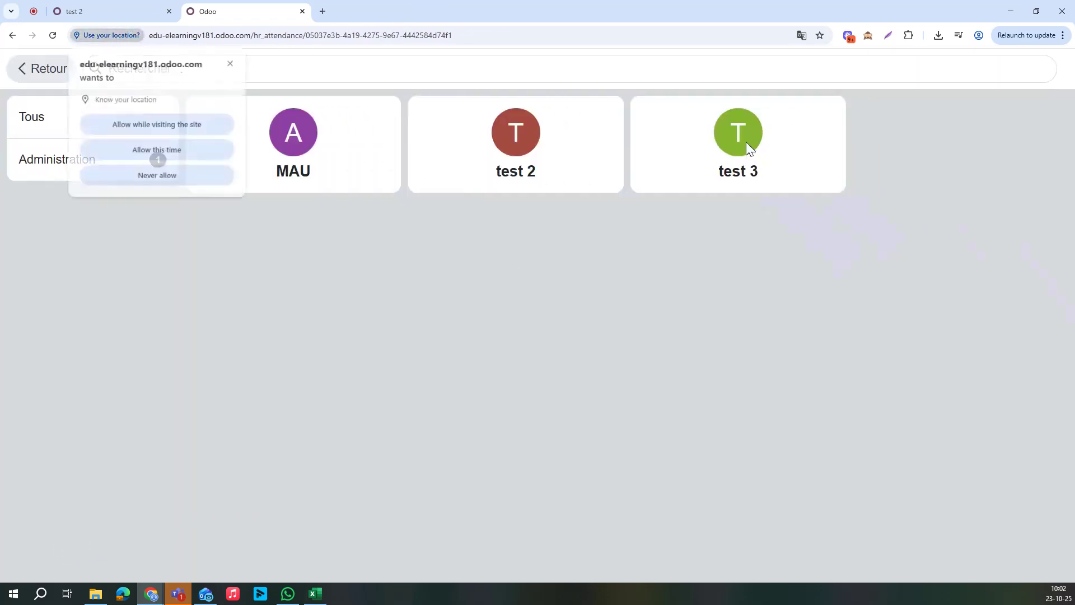
left_click(231, 63)
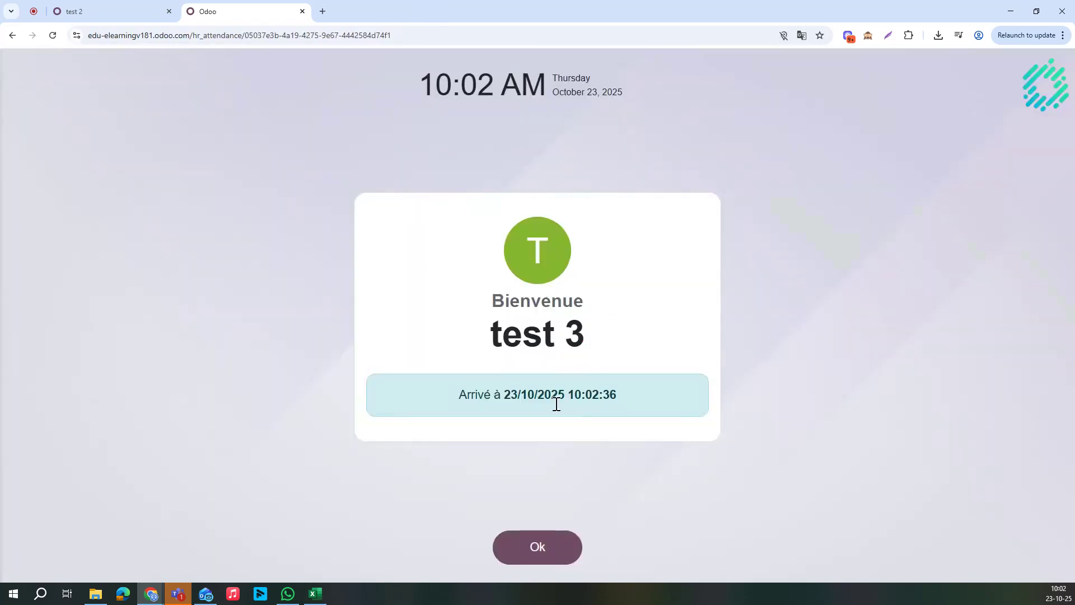
left_click(525, 562)
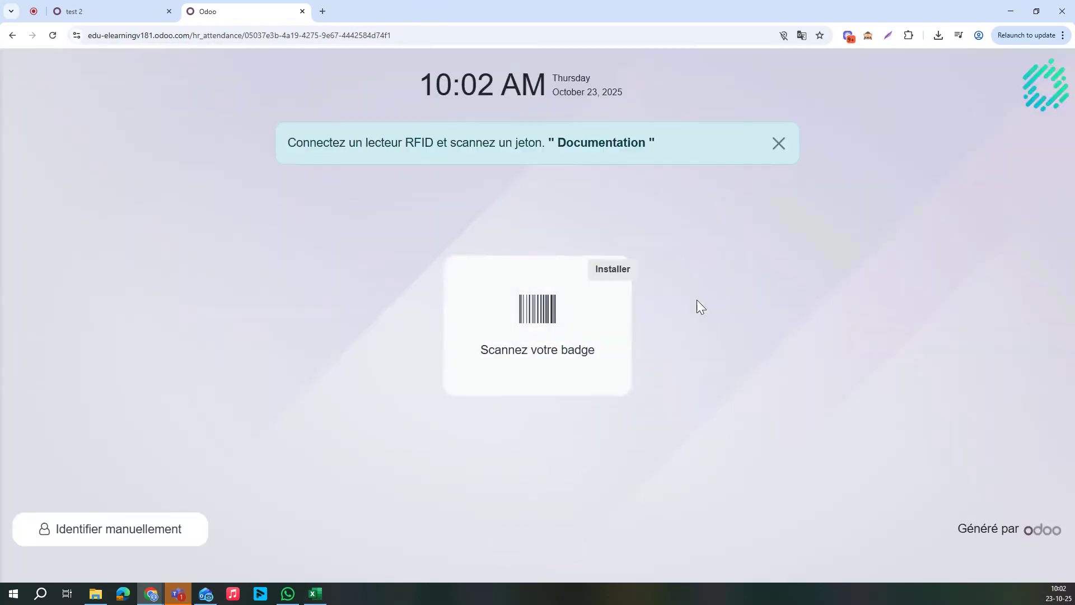
Close the attendance kiosk tab, keeping test 2's record, and return to the app grid
left_click(88, 11)
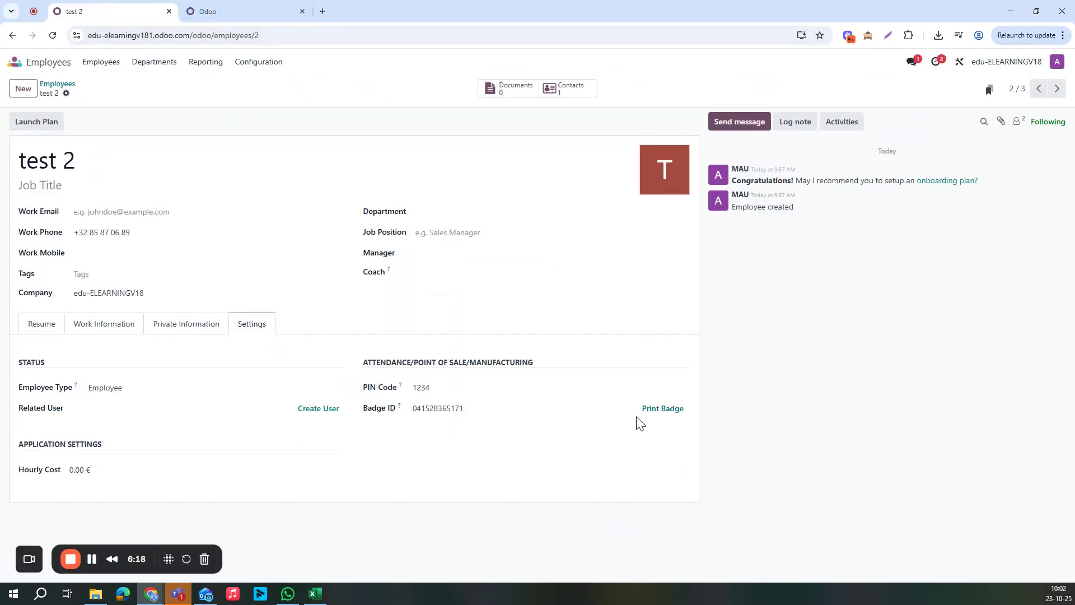
left_click(248, 11)
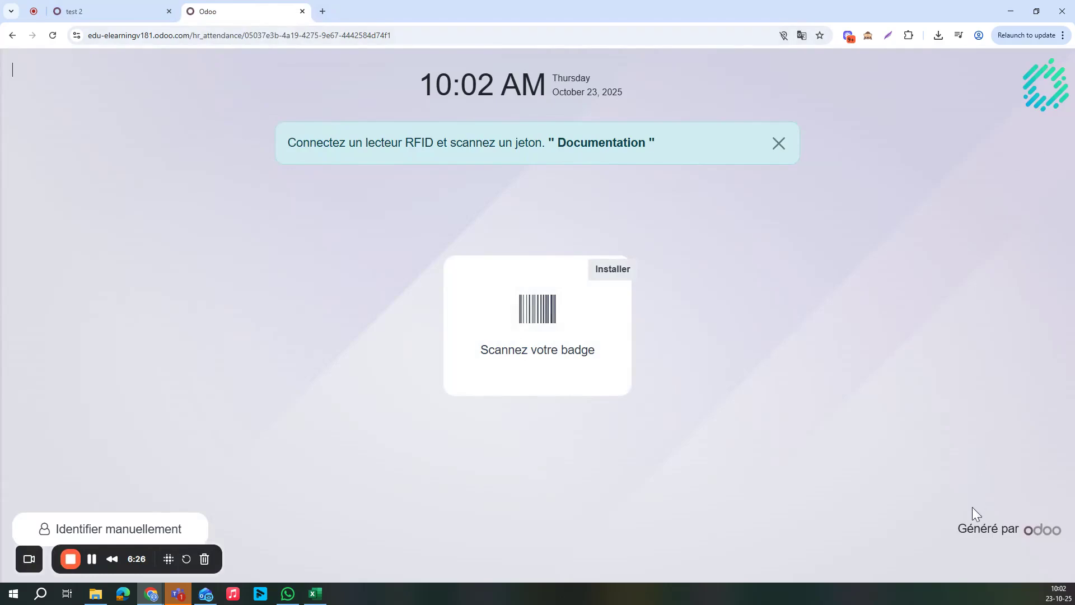
left_click(126, 12)
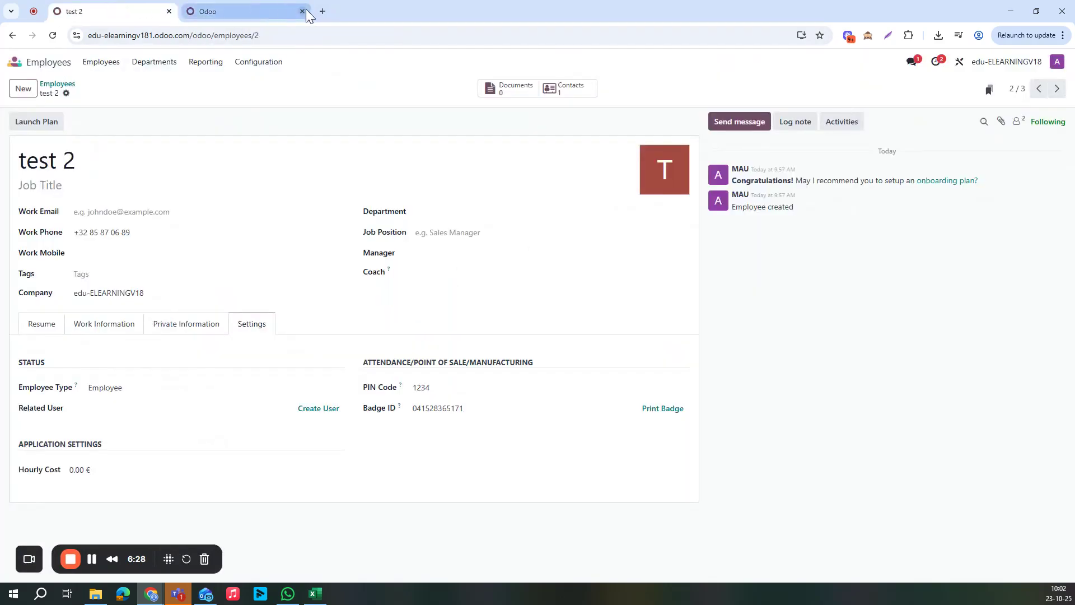
left_click(306, 9)
left_click(303, 11)
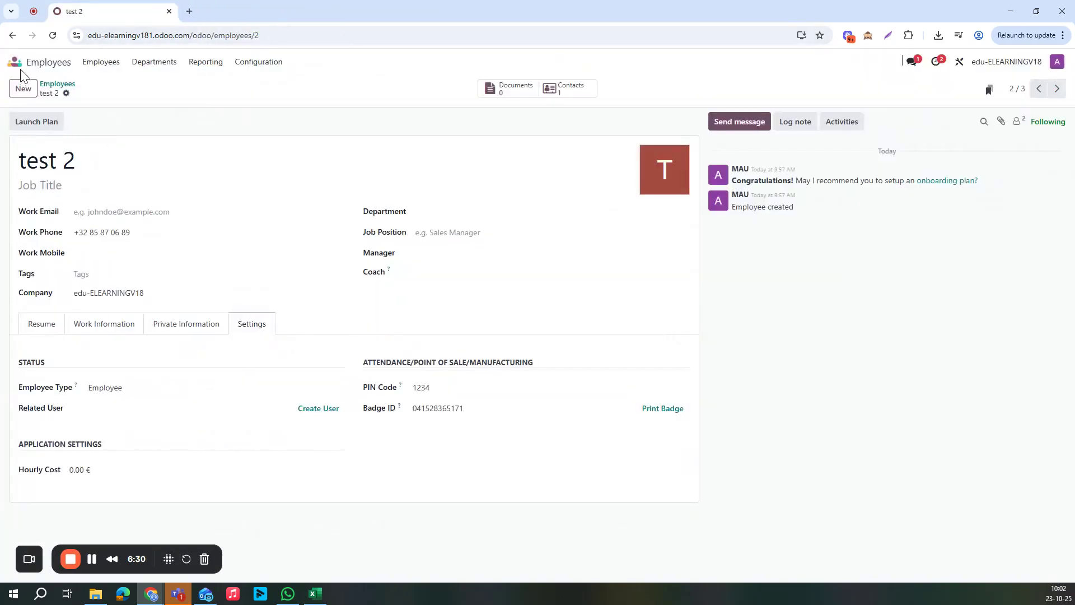
left_click(19, 65)
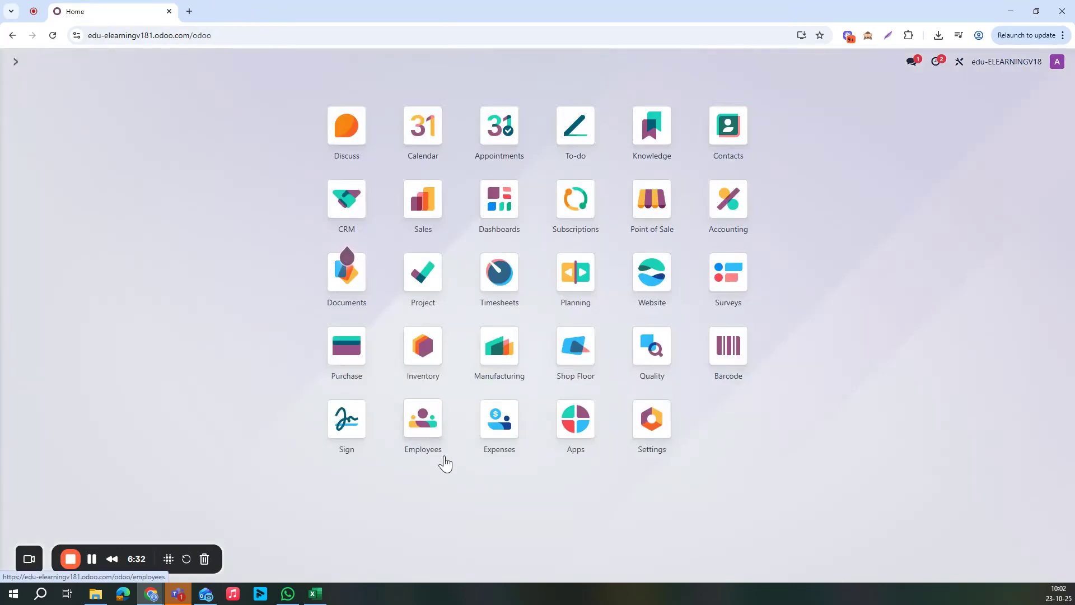